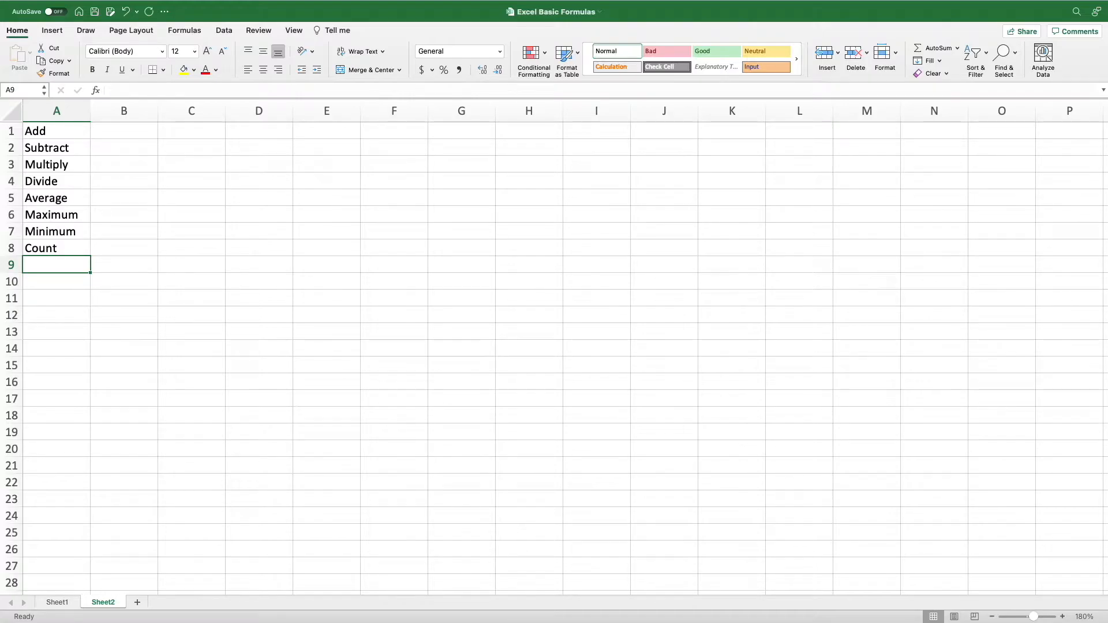
Switch to Sheet1 and examine the household budget's item names, month headings and January to June amounts
click(61, 604)
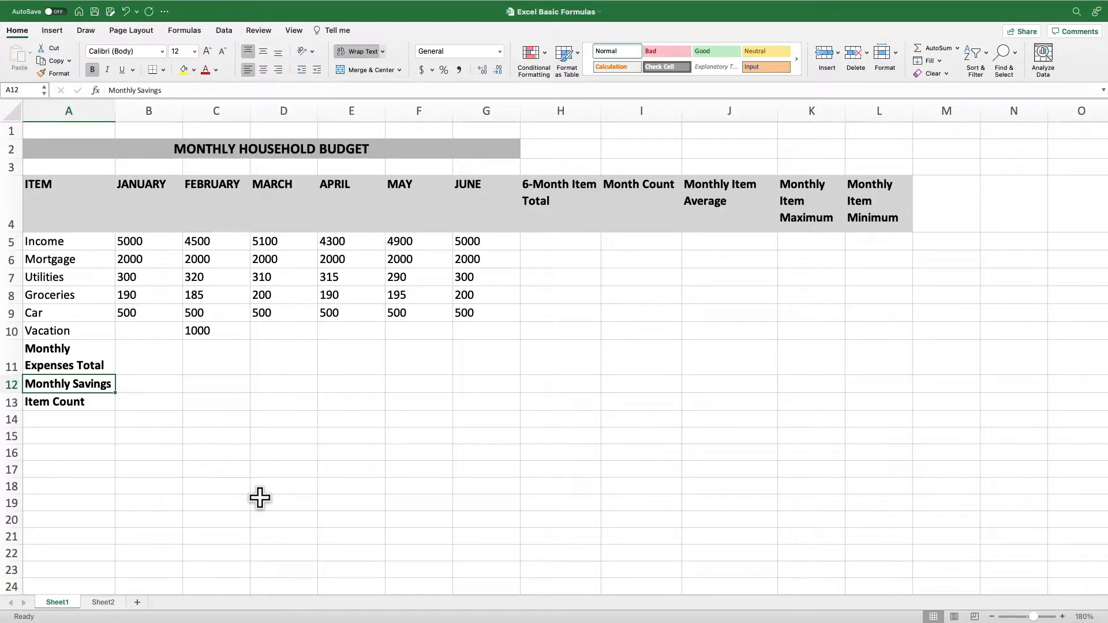
click(76, 243)
drag(75, 257, 77, 332)
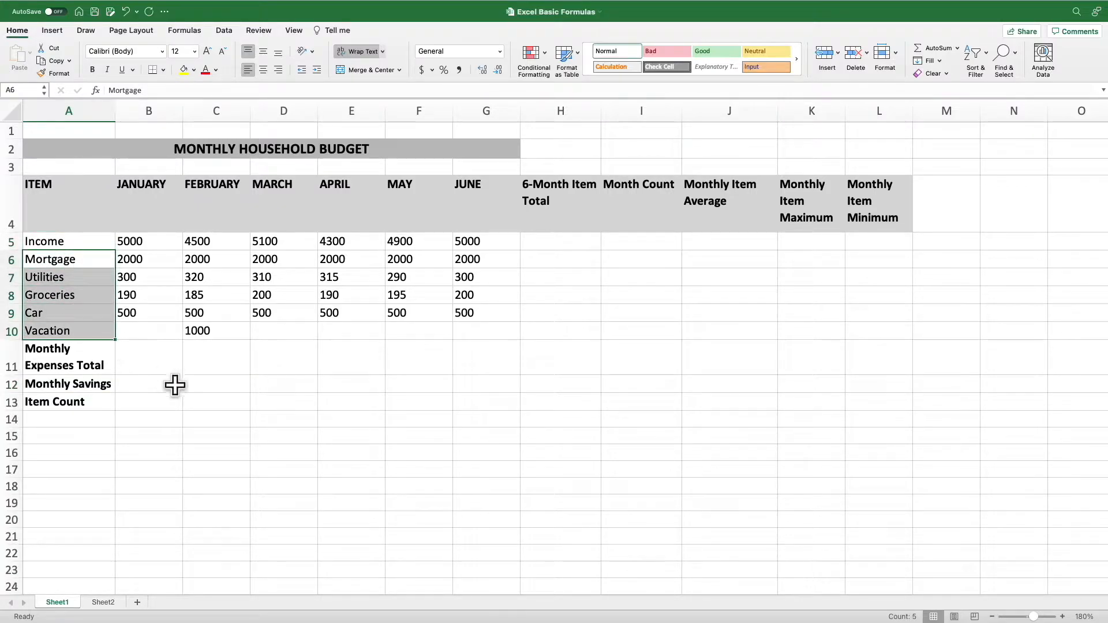
click(215, 404)
click(161, 209)
drag(162, 209, 470, 213)
drag(145, 243, 477, 322)
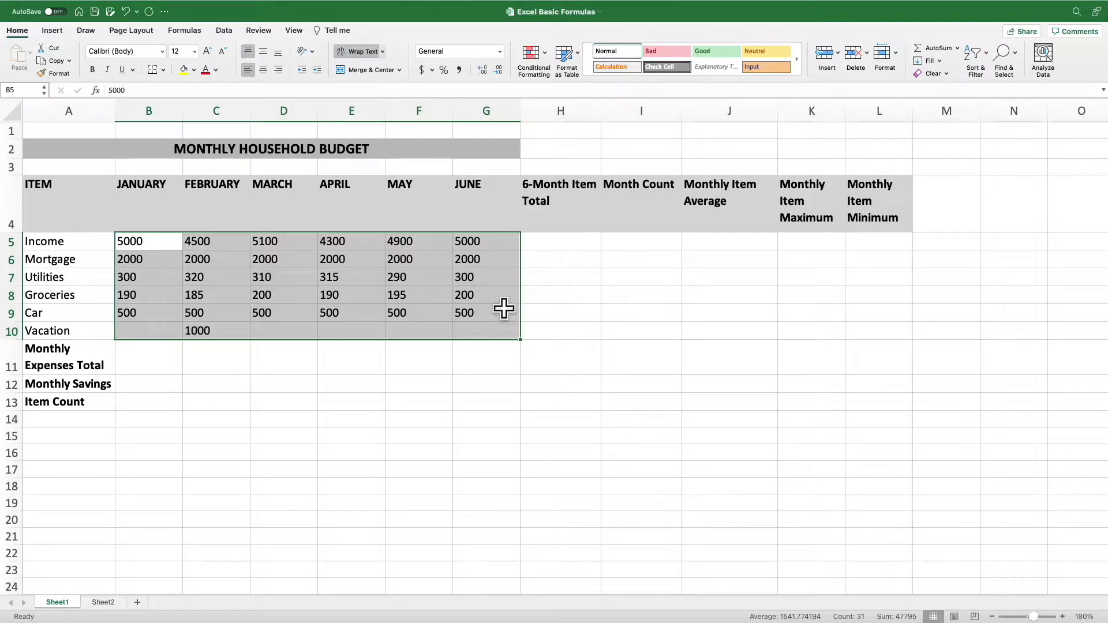
Examine the summary column headings in H4 to L4 and the summary row labels in A11 to A13
click(563, 221)
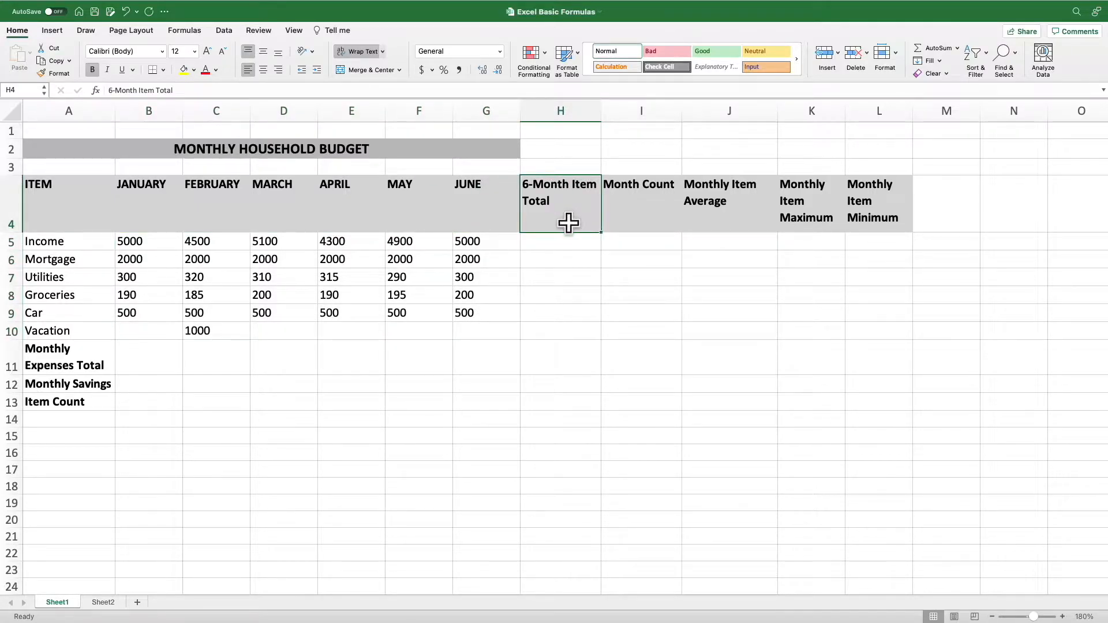
click(630, 223)
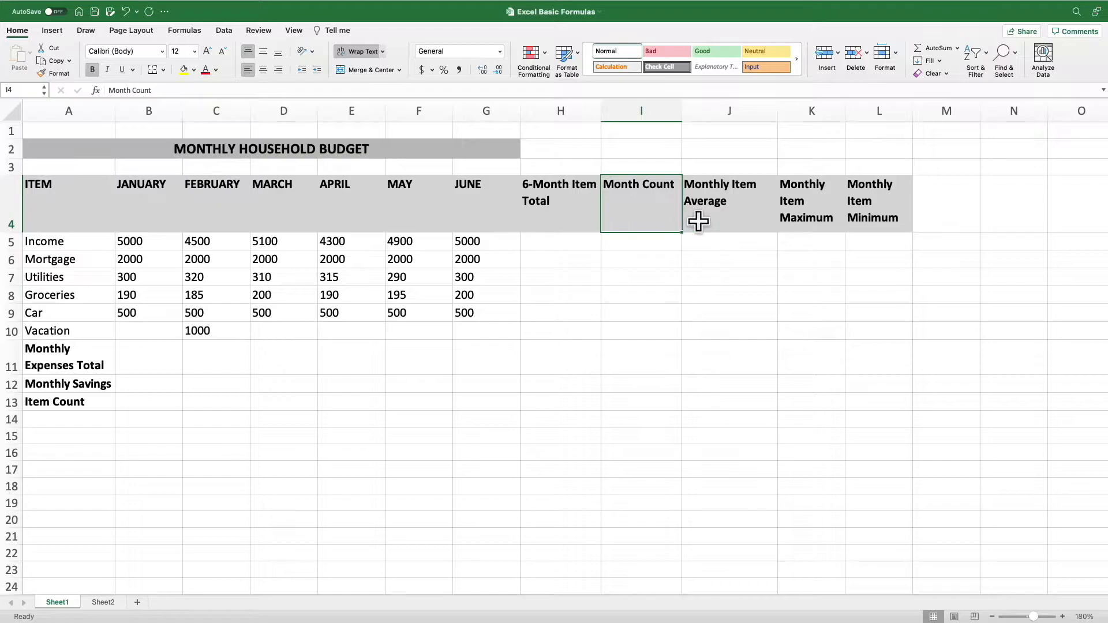
click(734, 223)
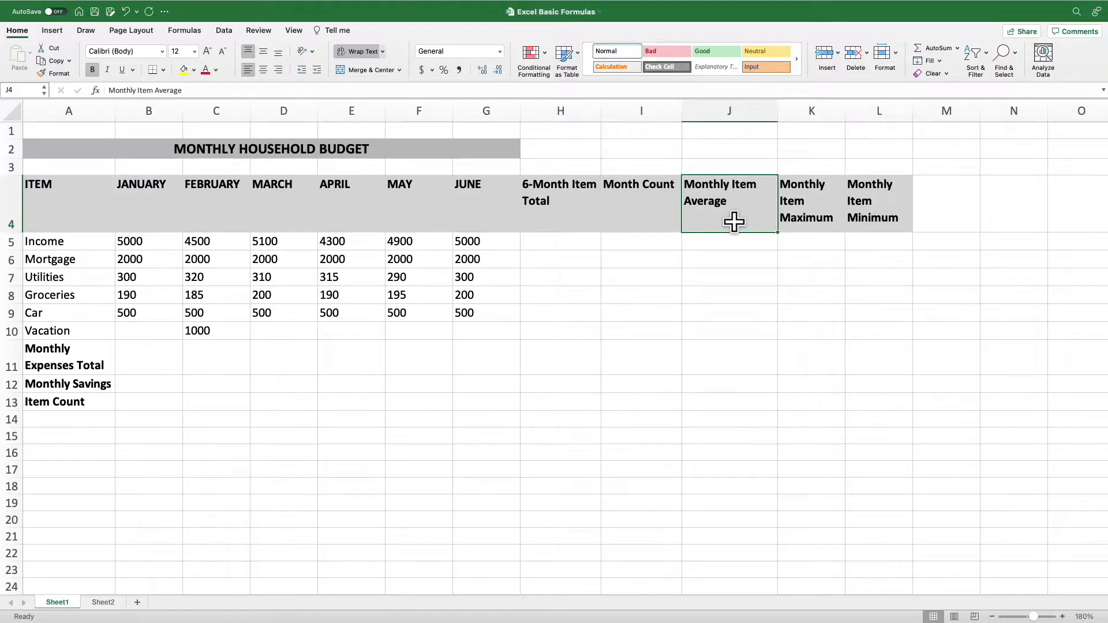
click(810, 231)
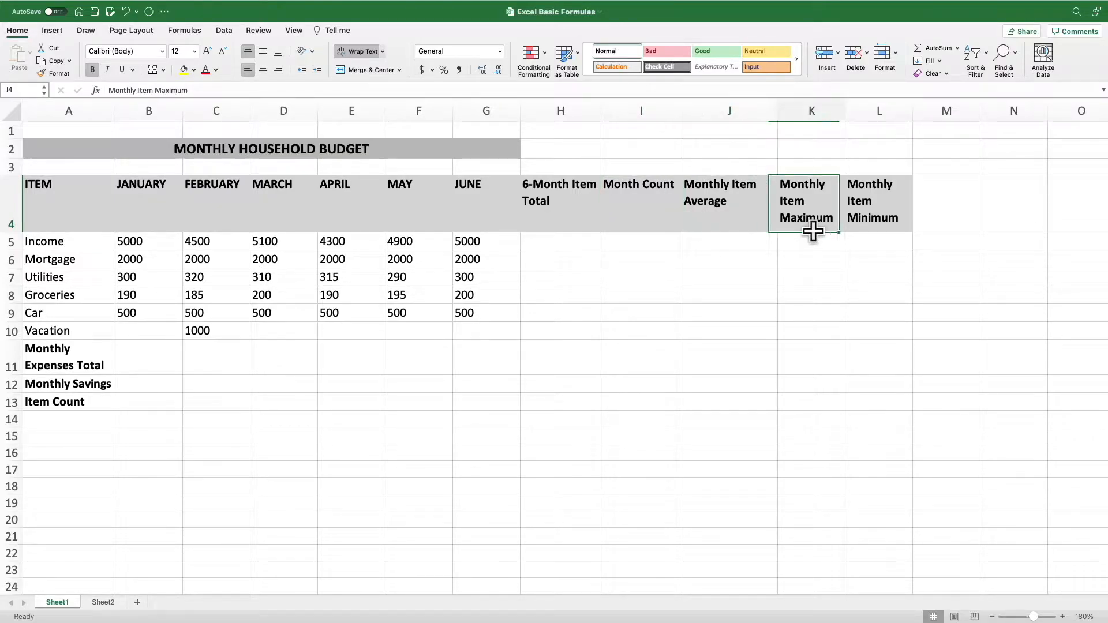
click(880, 228)
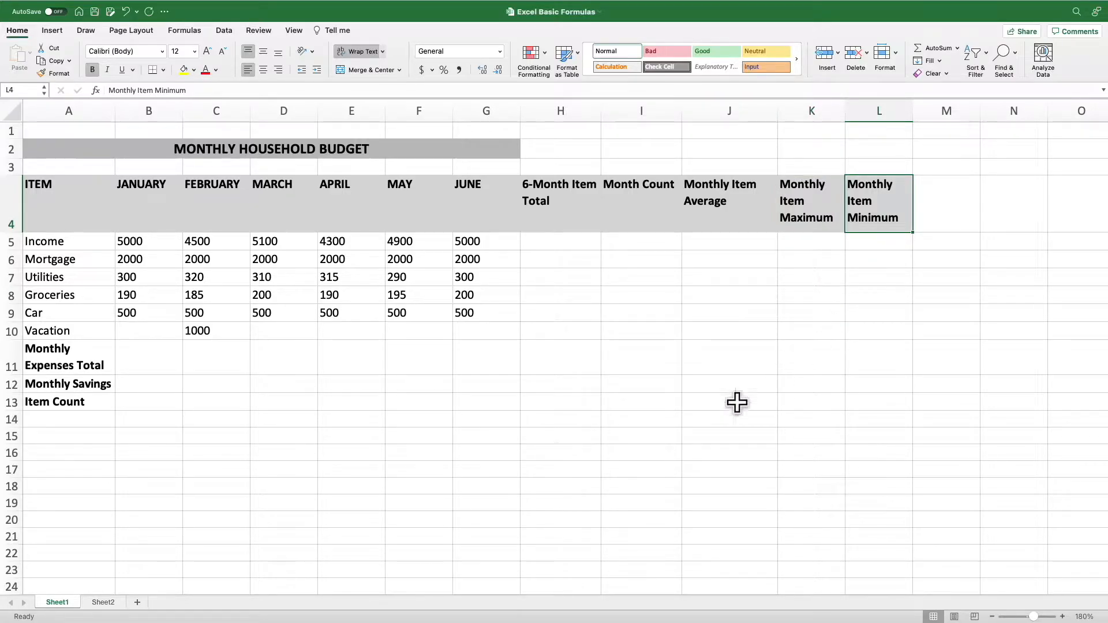
click(106, 361)
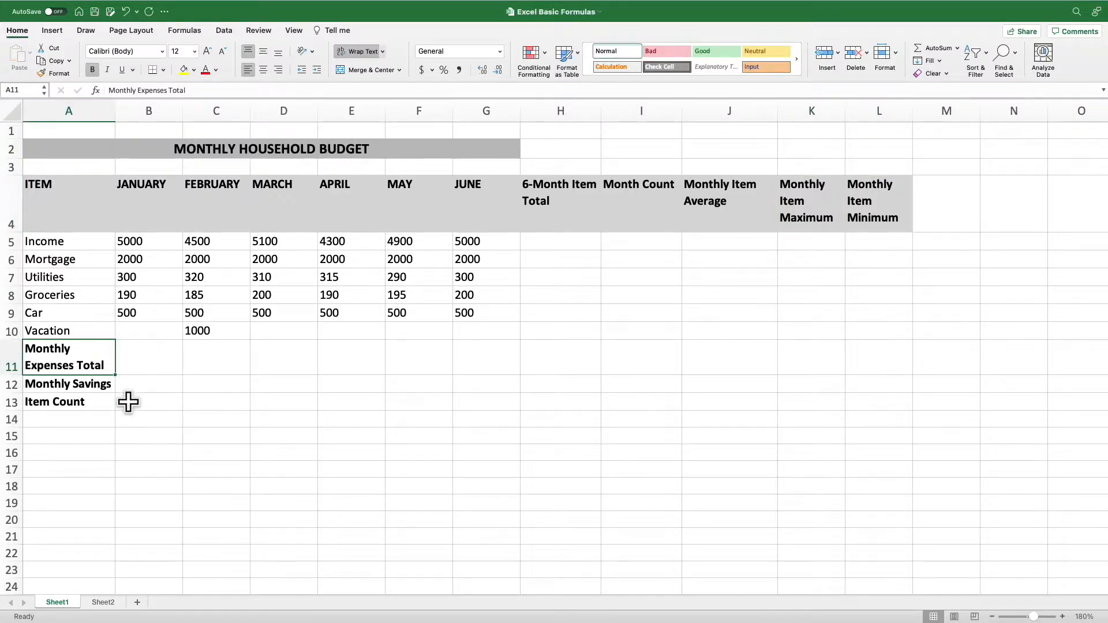
click(112, 388)
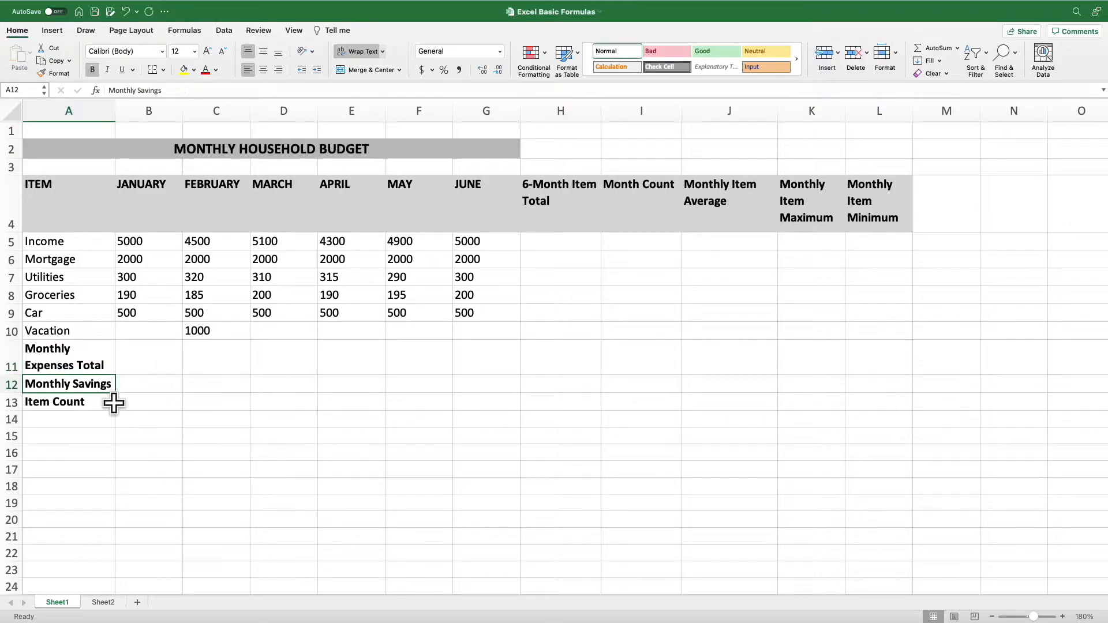
click(106, 407)
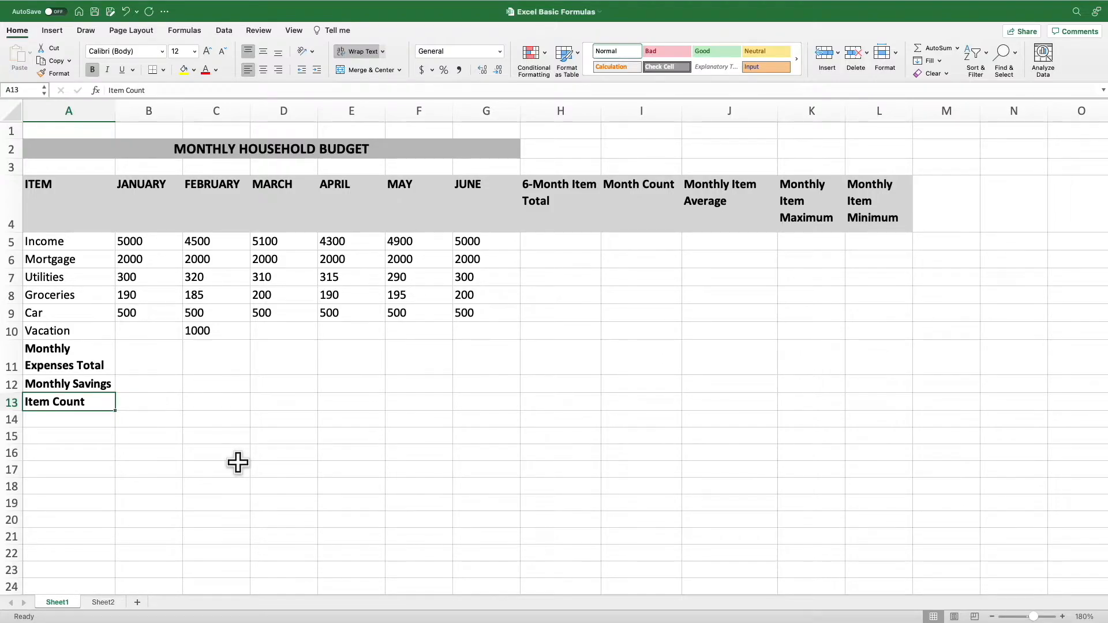
Total the January to June income in H5 with the addition formula =B5+C5+D5+E5+F5+G5
click(543, 236)
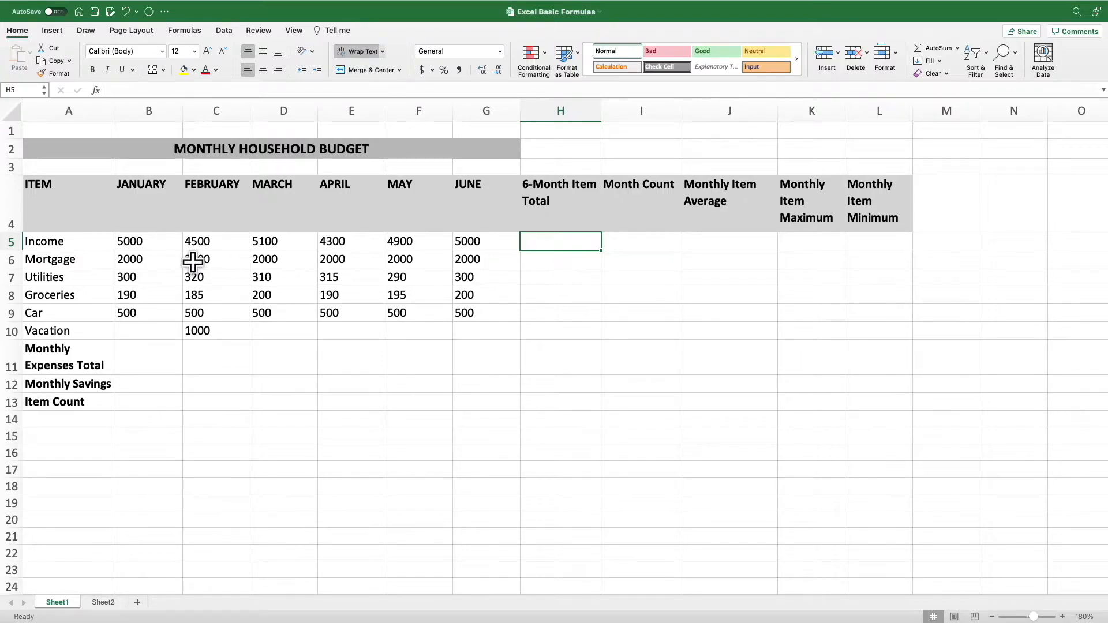
drag(153, 240, 462, 243)
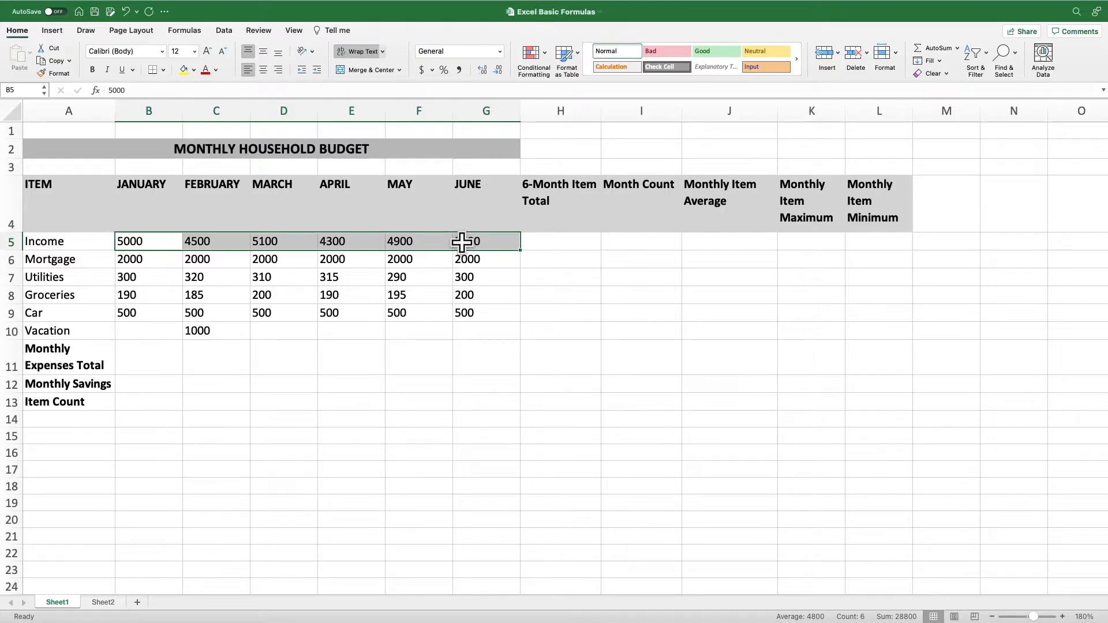
click(555, 243)
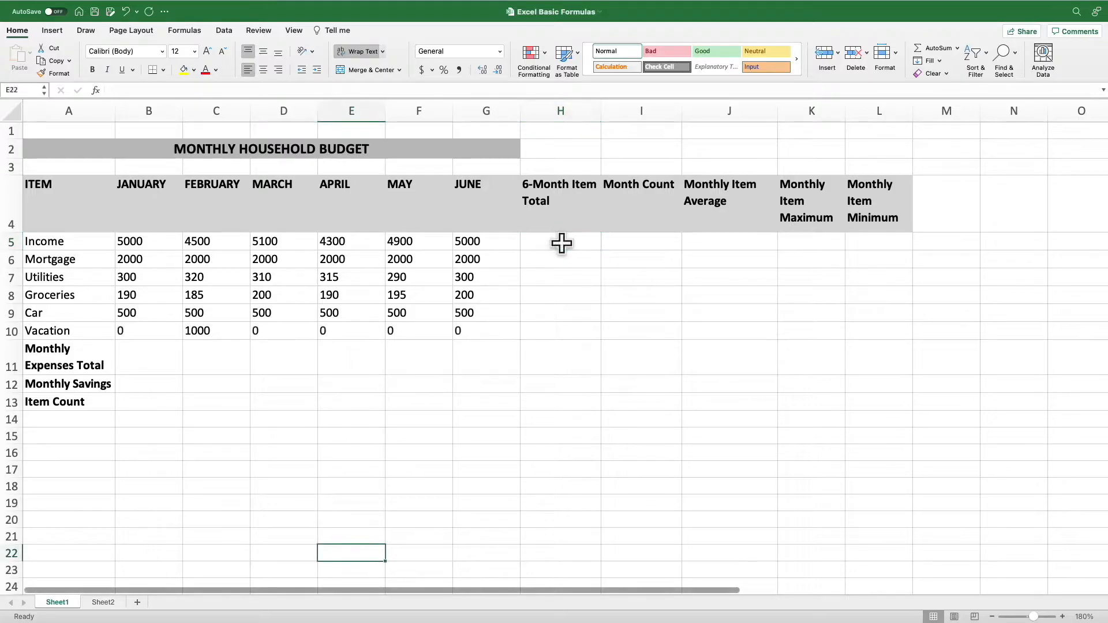
drag(136, 241, 463, 242)
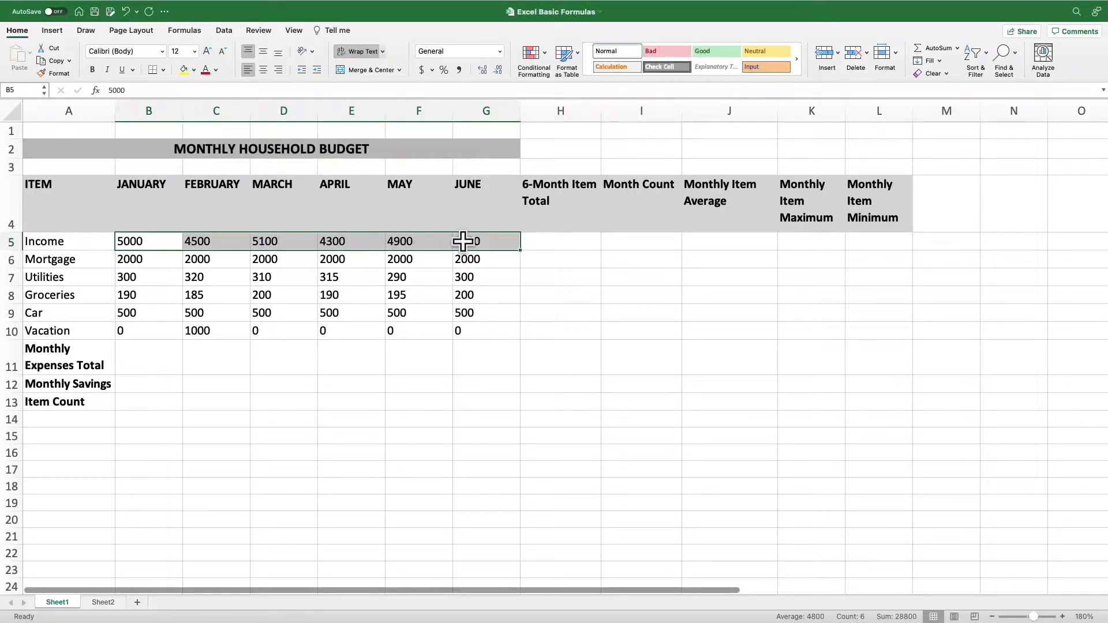
click(542, 240)
text(=)
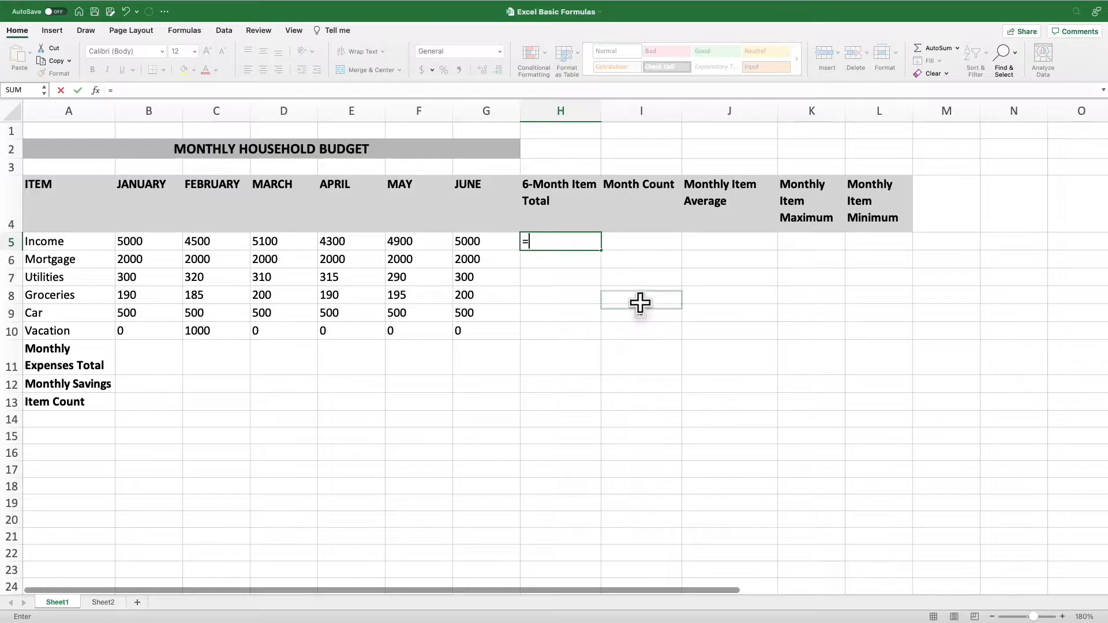
click(154, 240)
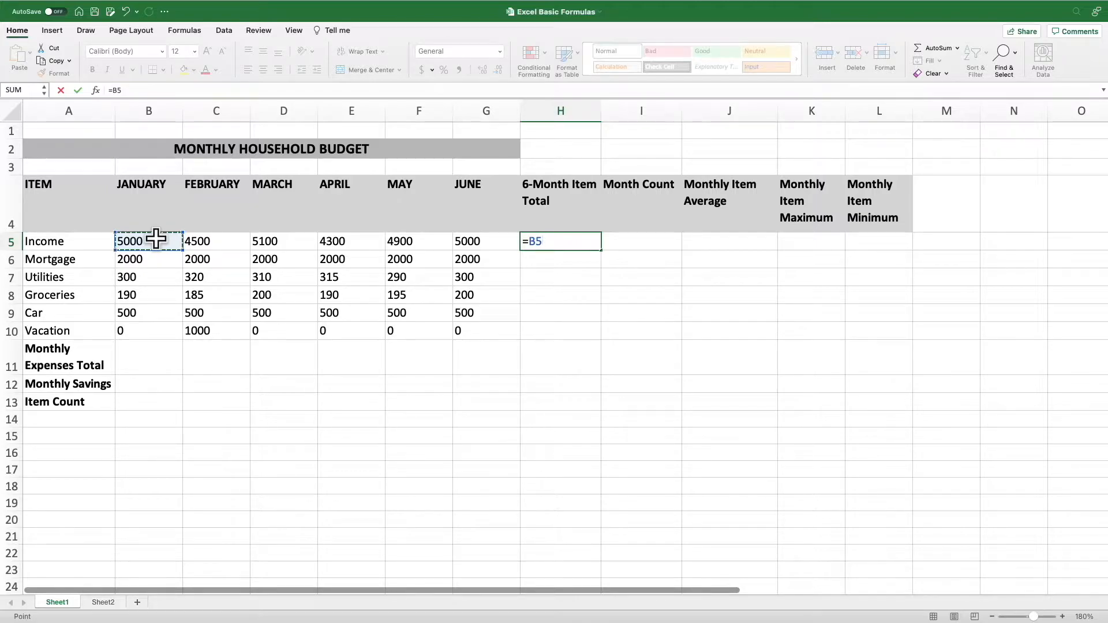
text(+)
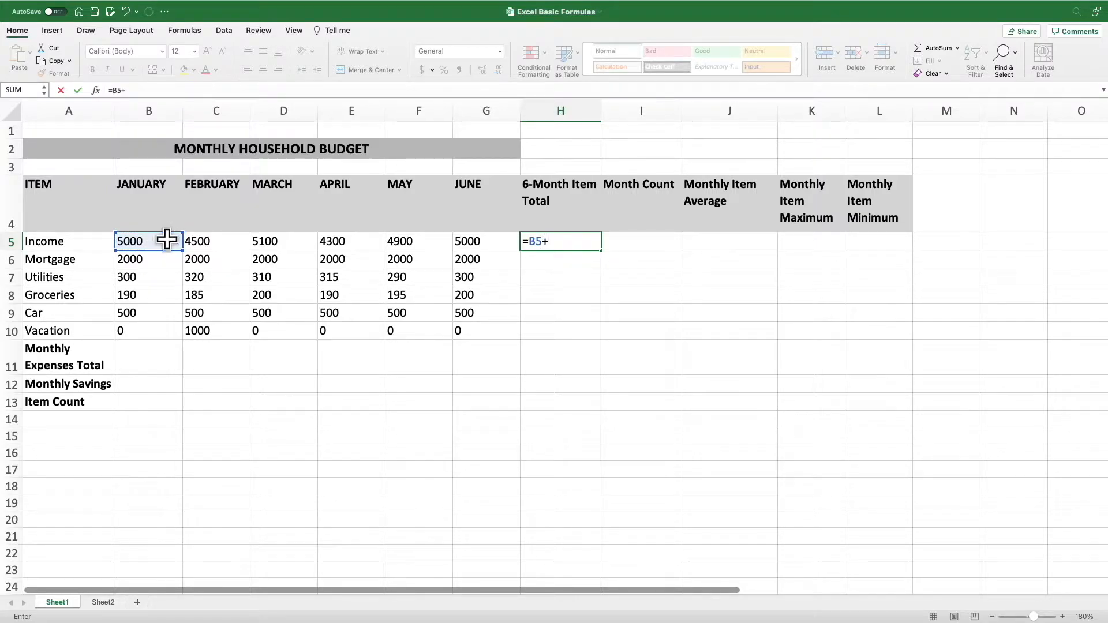
click(224, 242)
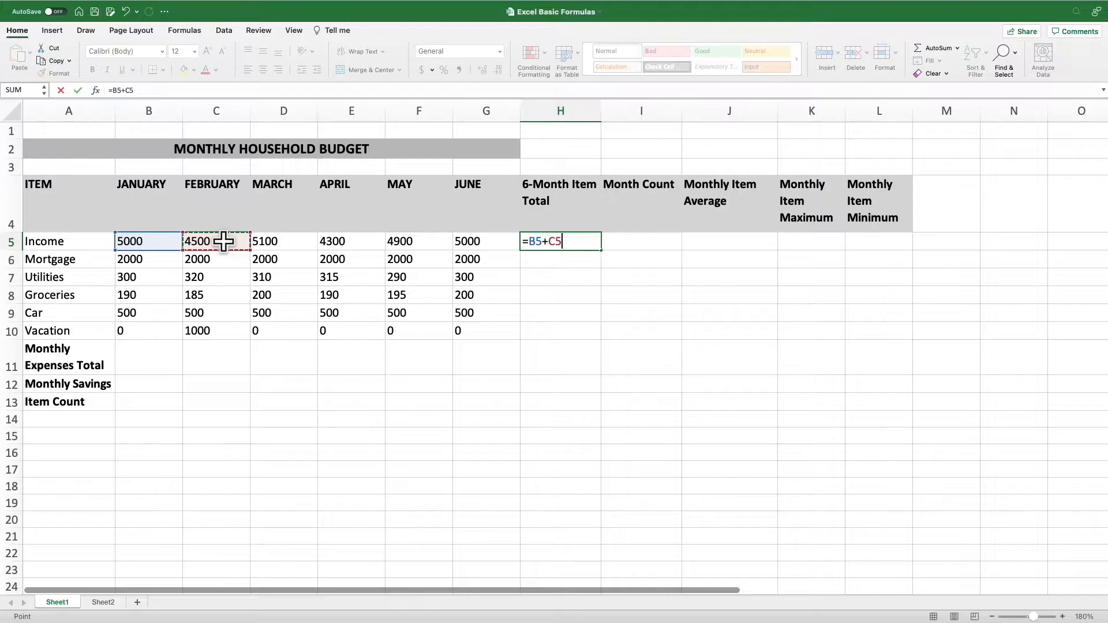
text(+)
click(286, 241)
text(+)
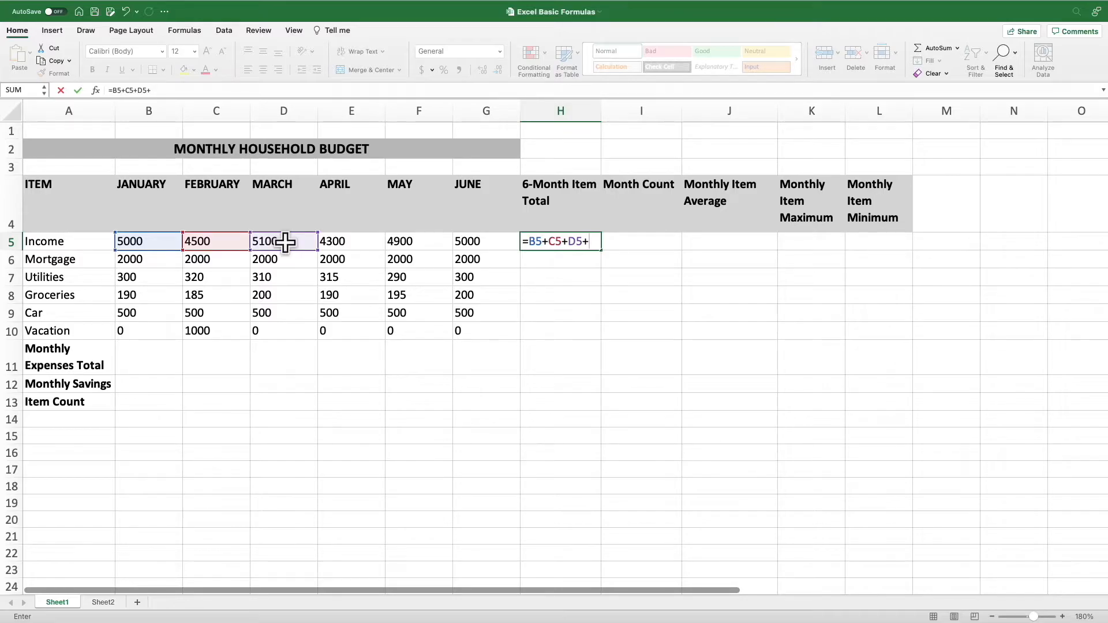
text(E)
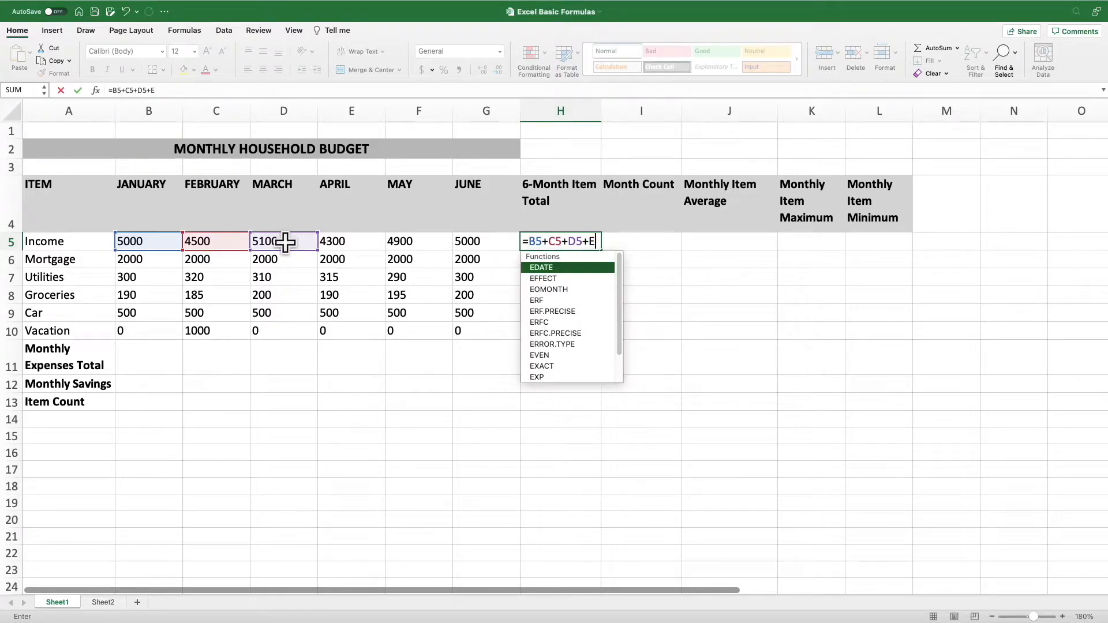
text(5+)
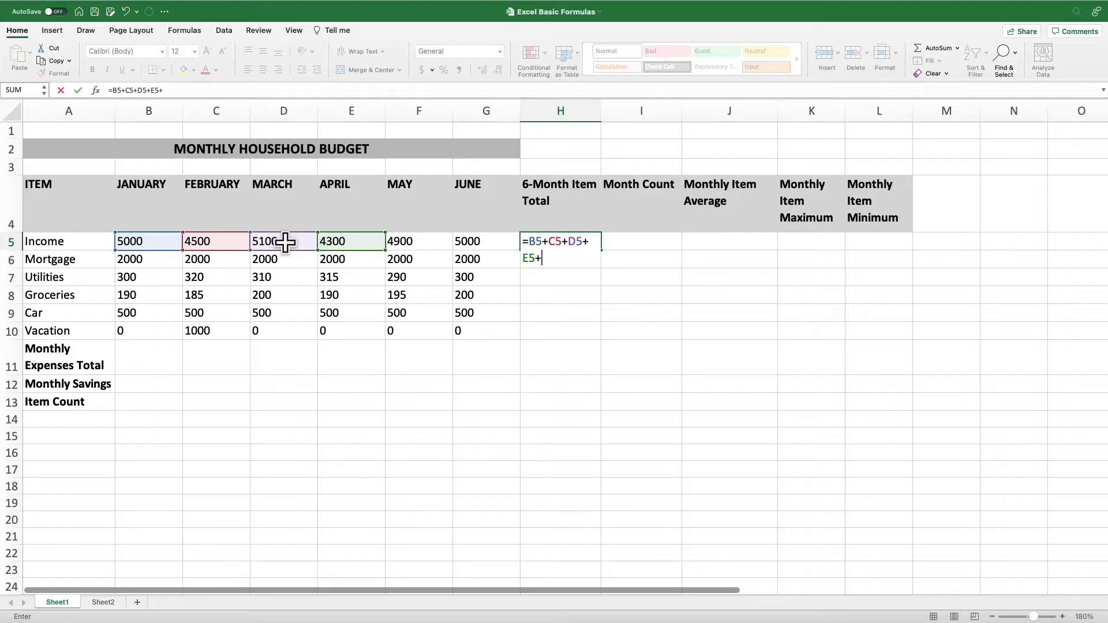
text(F5)
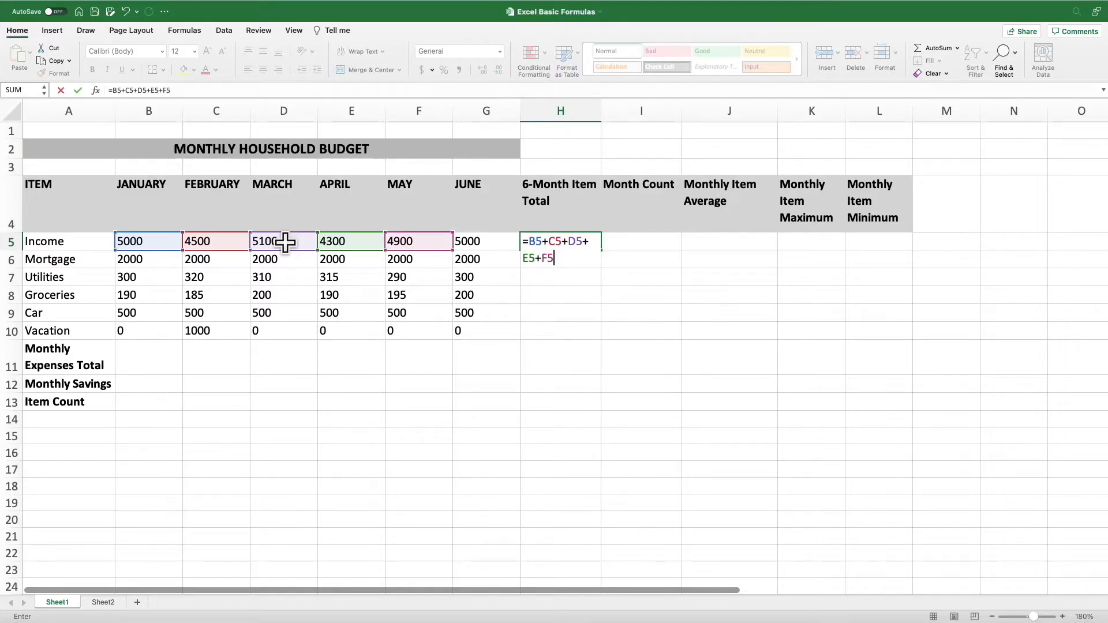
text(+G)
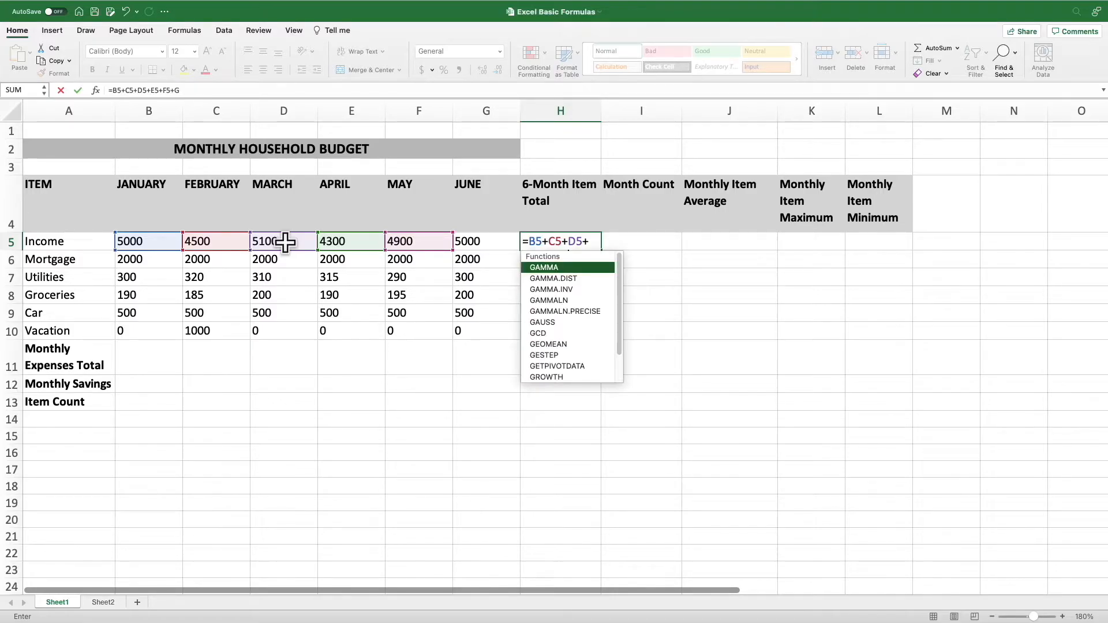
text(5)
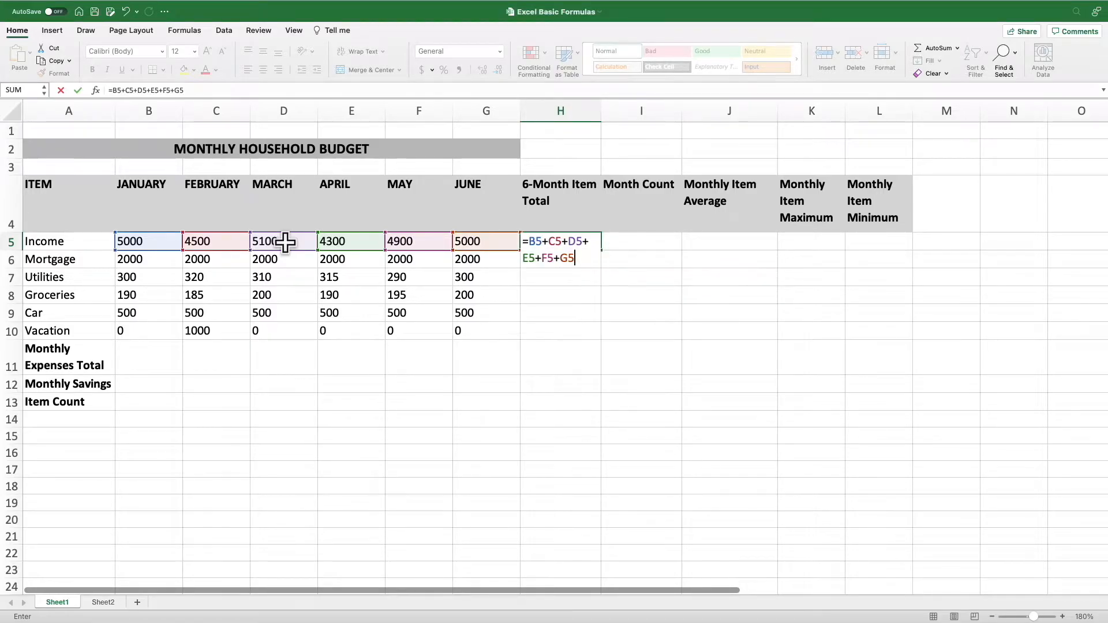
key(Return)
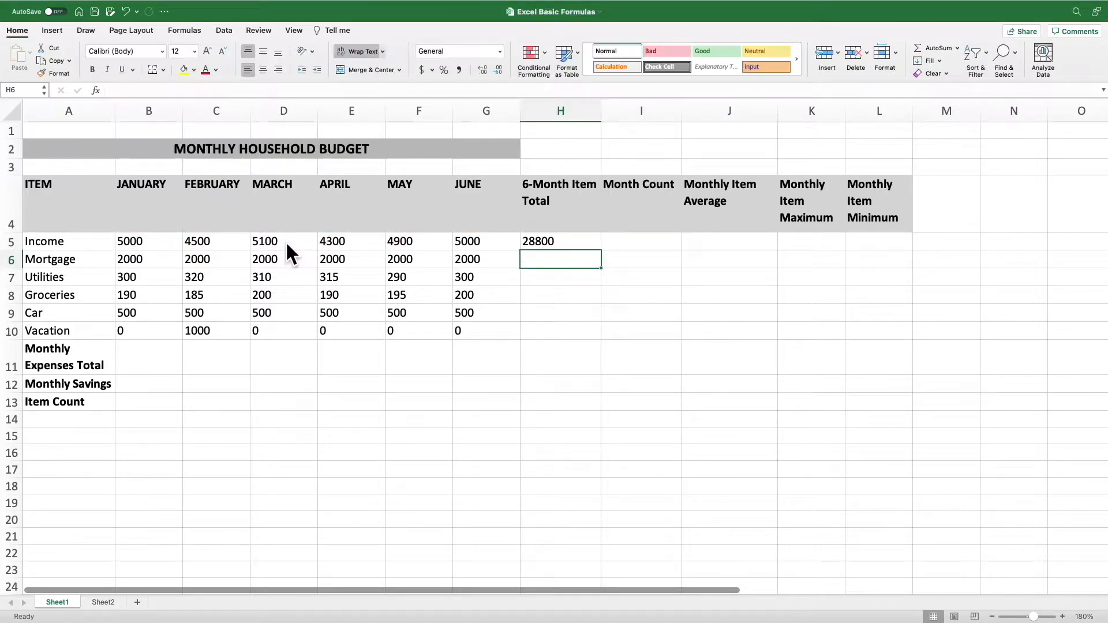
double_click(556, 241)
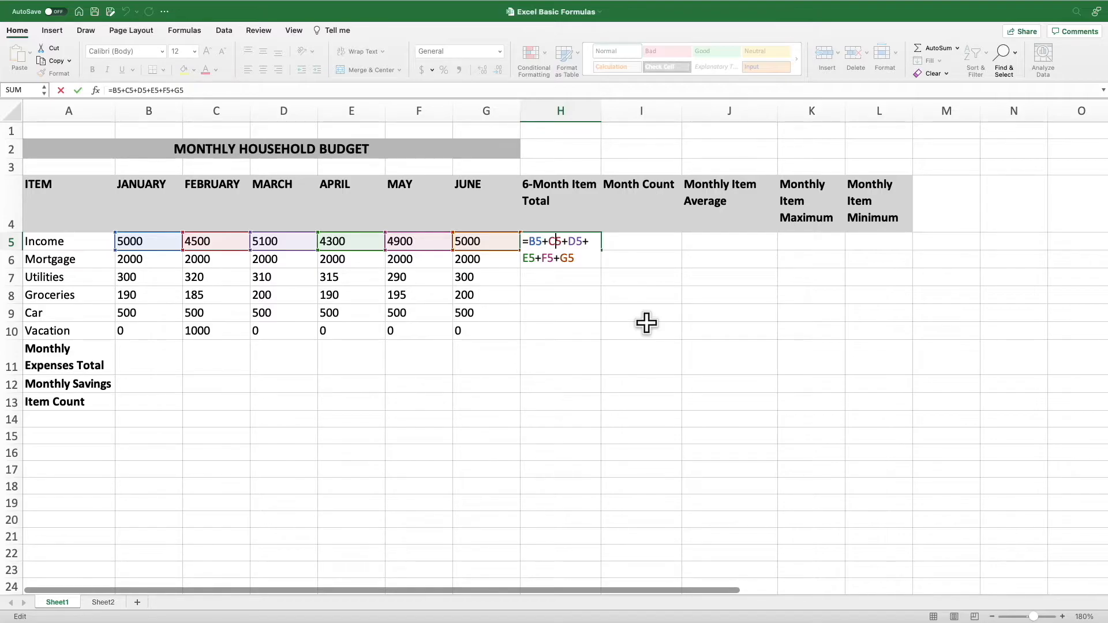
key(Return)
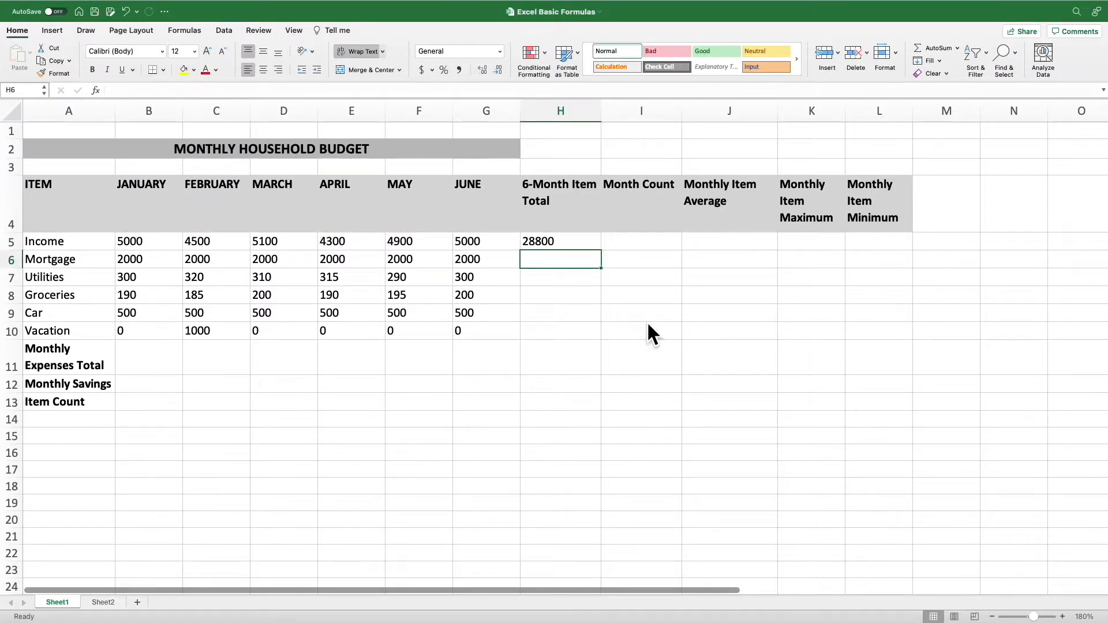
Total the January to June mortgage in H6 with =SUM(B6:G6), and open the formula in the cell to review it
text(=)
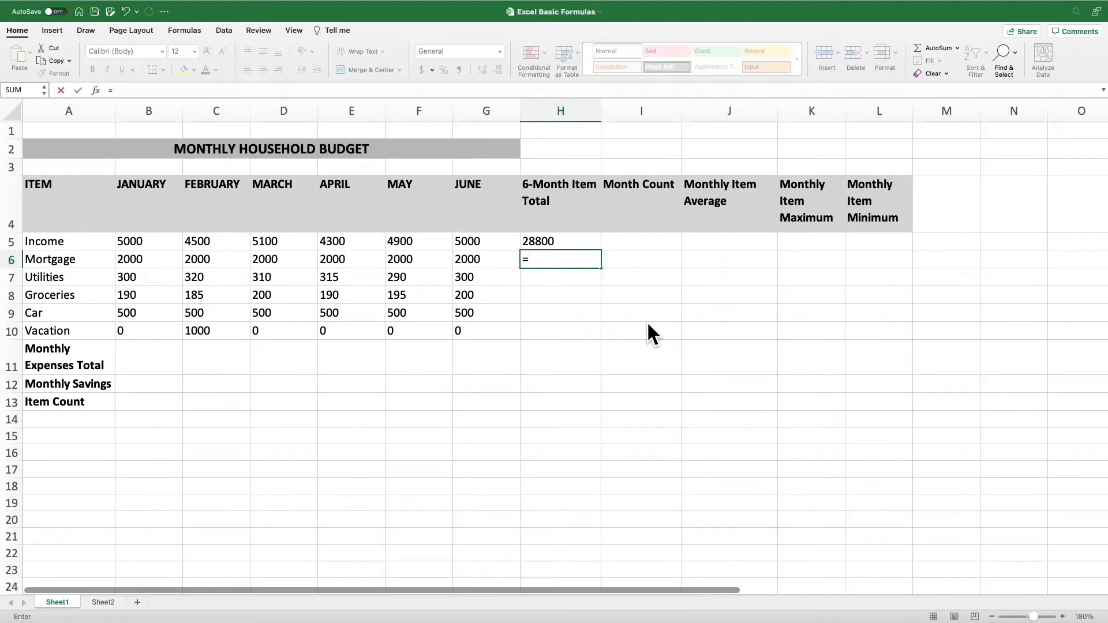
text(SUM)
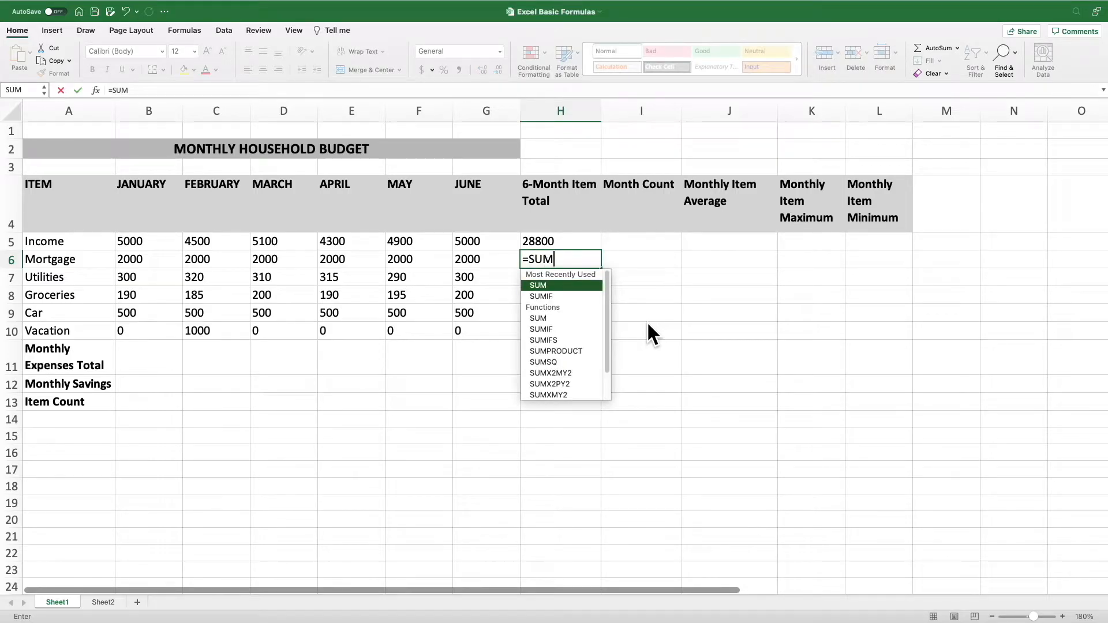
double_click(571, 286)
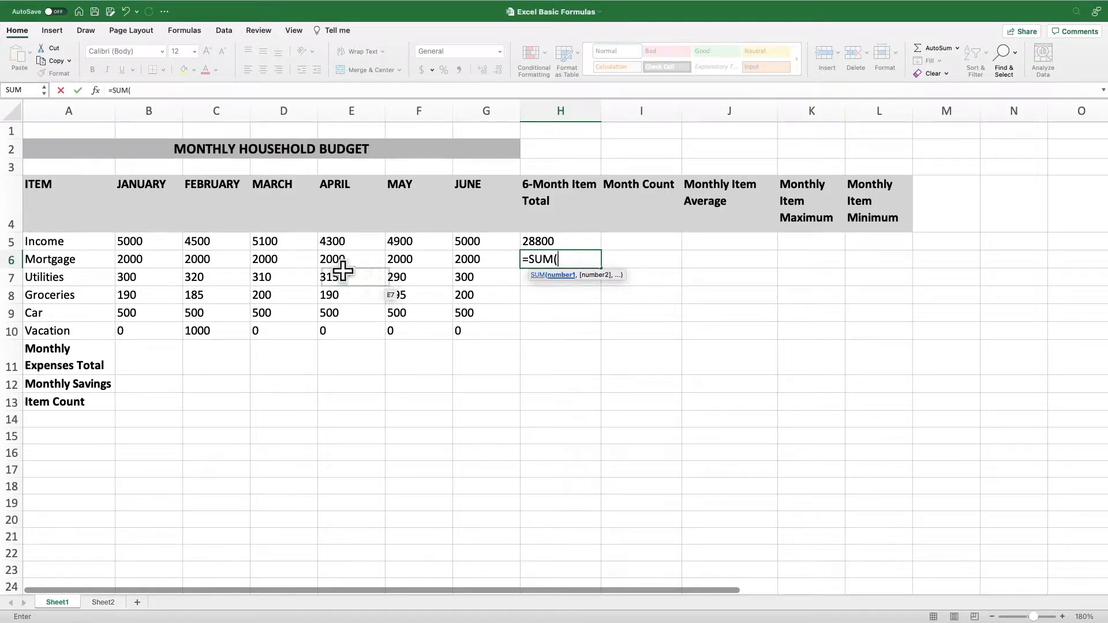
drag(136, 259, 463, 263)
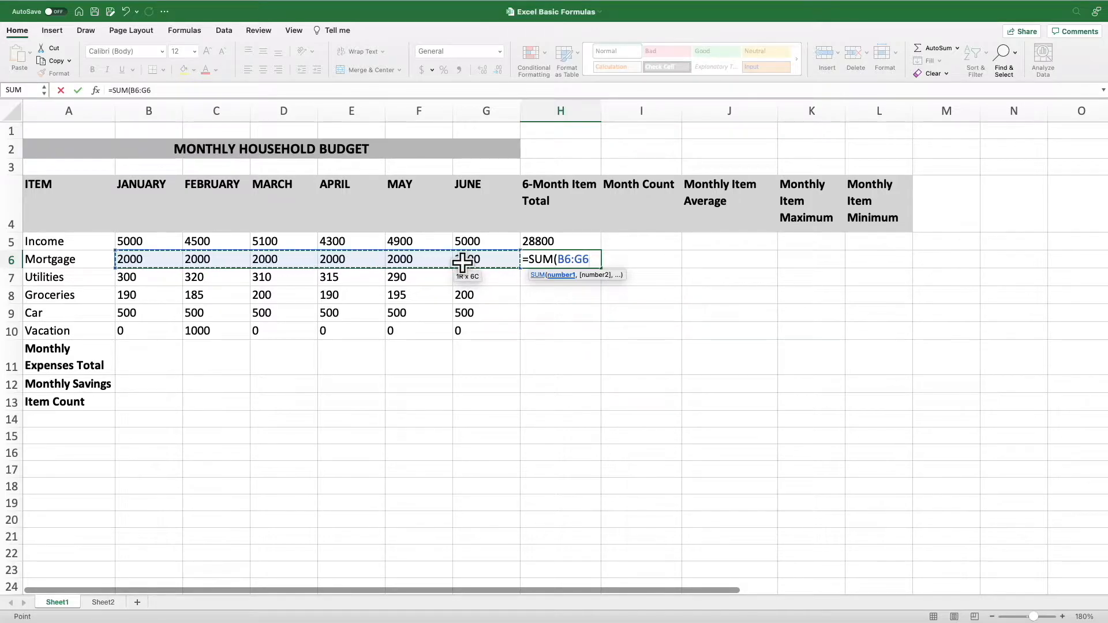
key(Return)
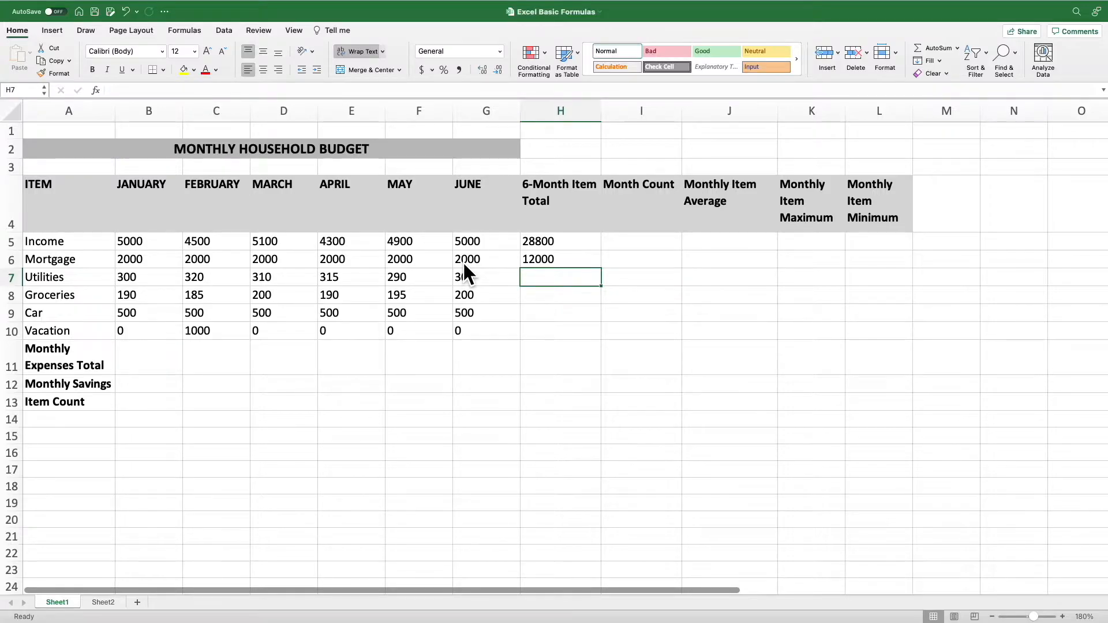
click(544, 260)
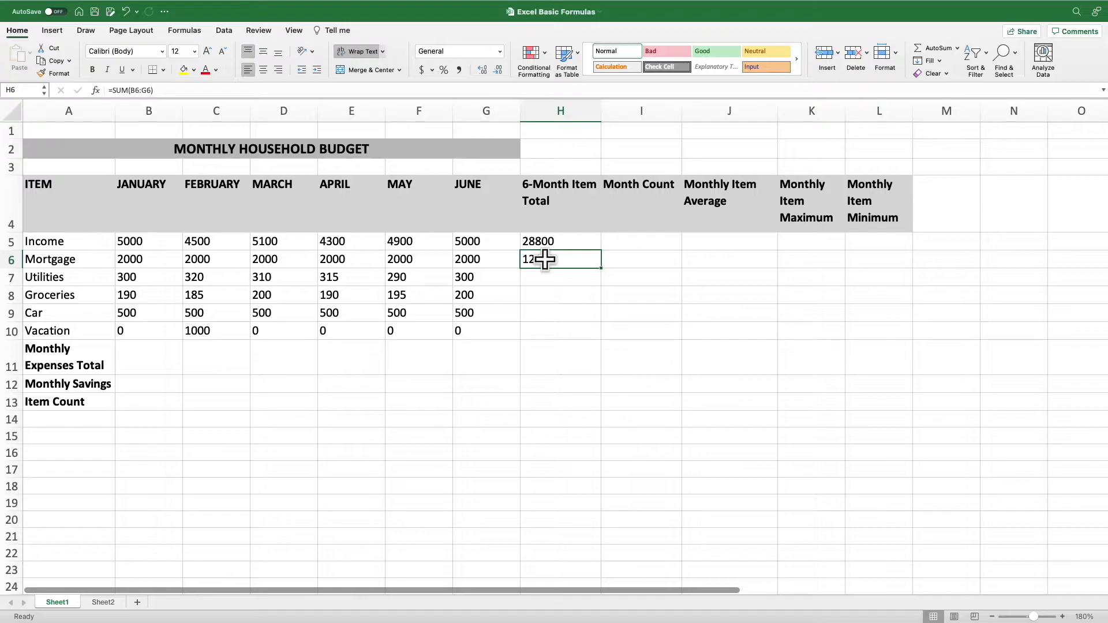
double_click(545, 260)
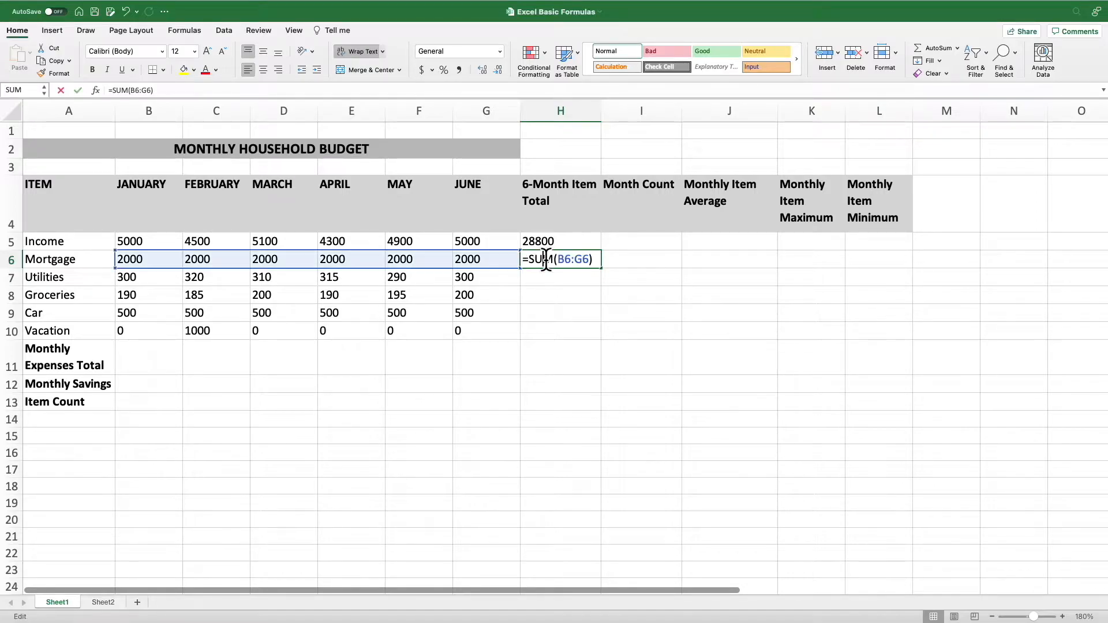
Rewrite the mortgage total in H6 as =SUM(B6,C6,D6,E6,F6,G6), listing each month's cell separately
click(591, 261)
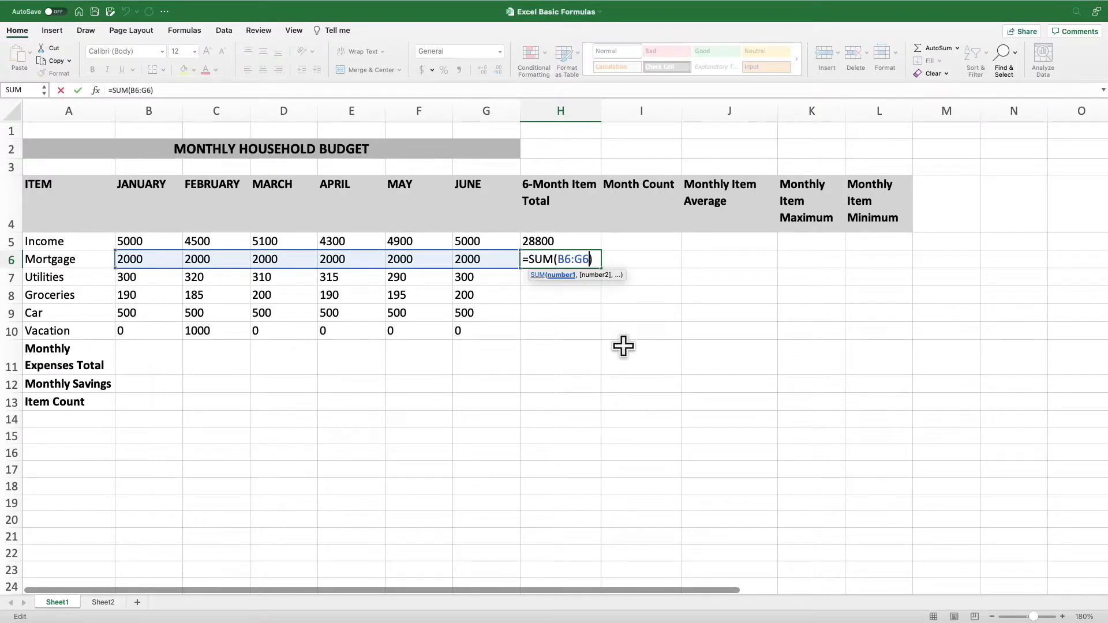
key(BackSpace)
key(BackSpace)
key(BackSpace)
key(BackSpace)
key(BackSpace)
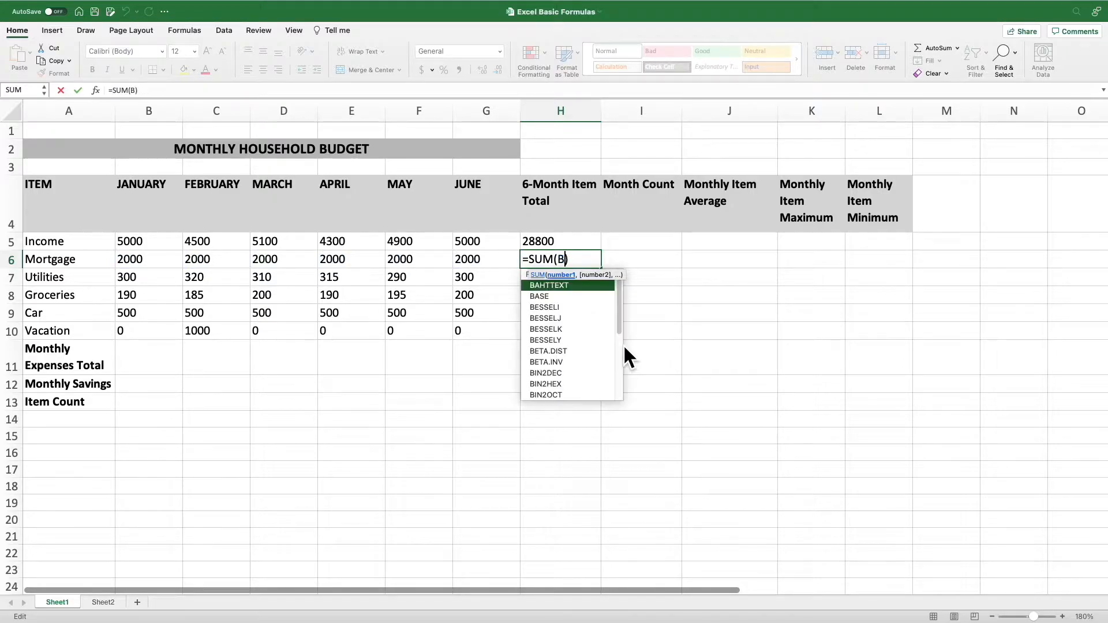
click(162, 258)
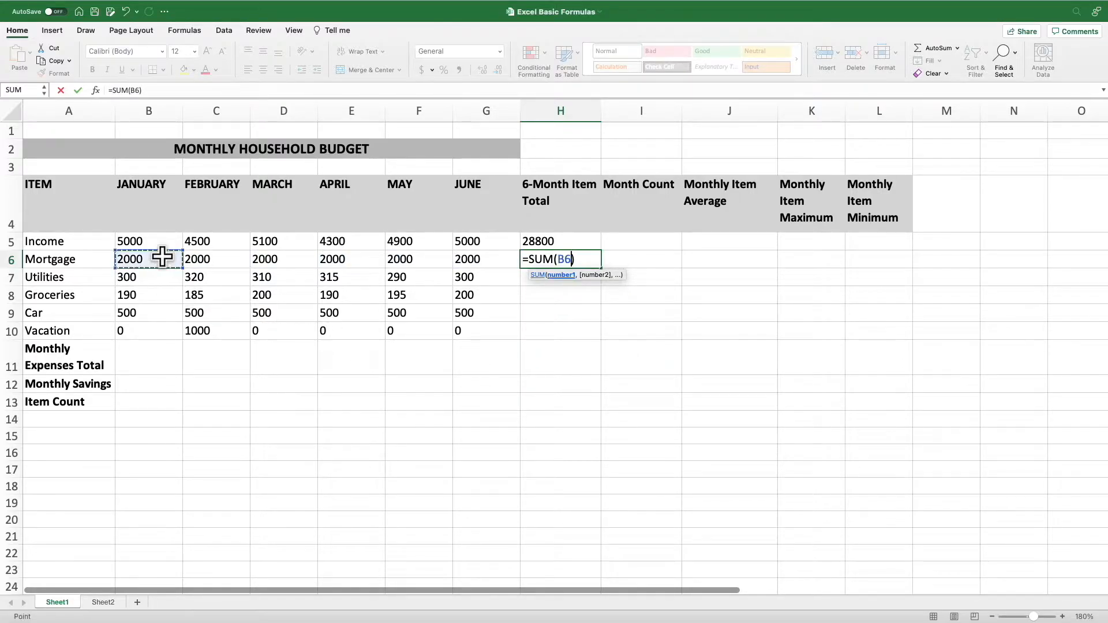
click(197, 259)
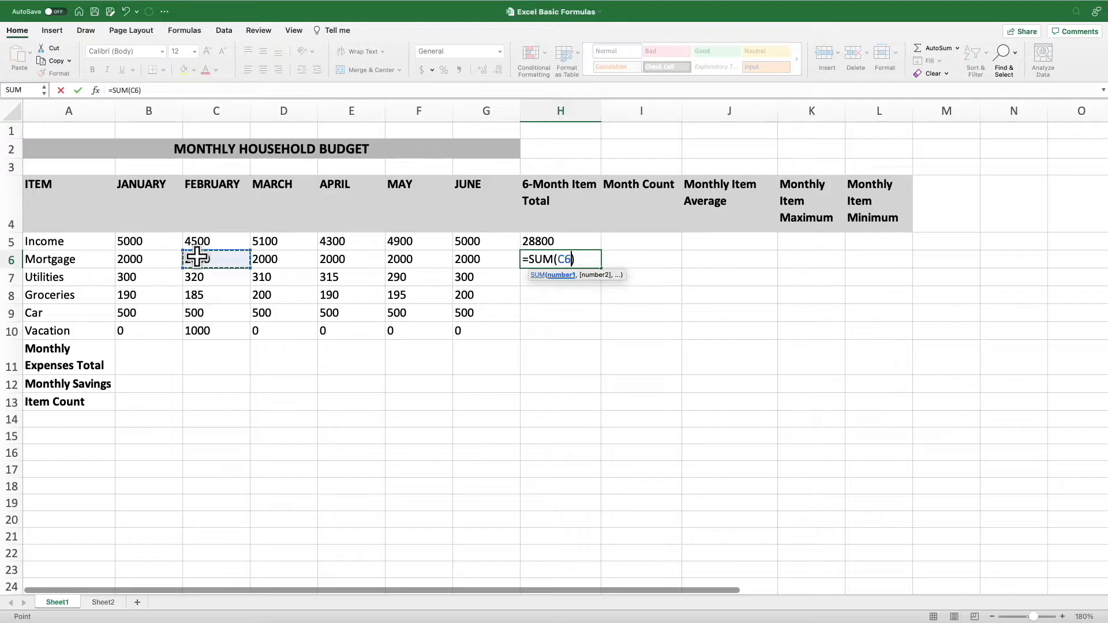
click(168, 261)
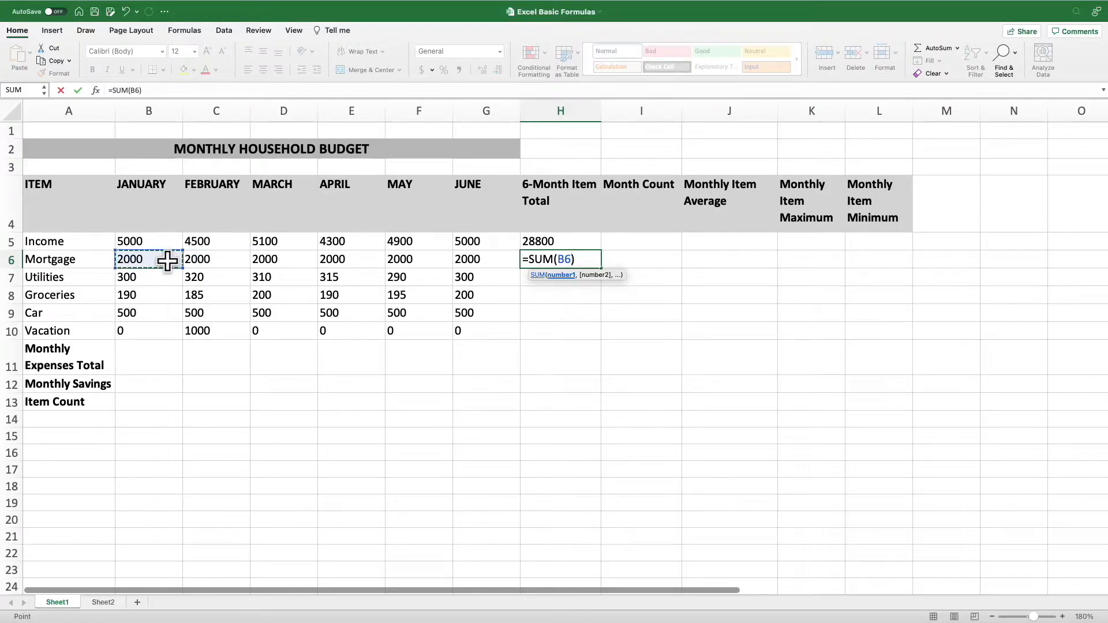
text(,)
click(215, 261)
text(,)
click(279, 261)
text(,)
click(345, 260)
text(,)
click(402, 261)
text(,)
click(481, 261)
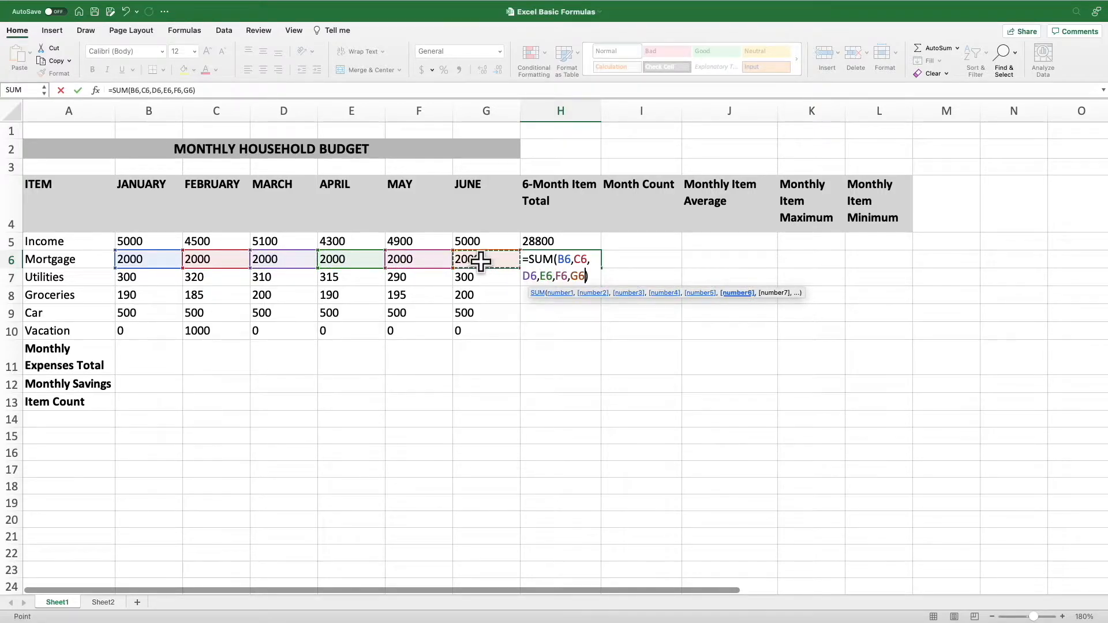
text())
key(Return)
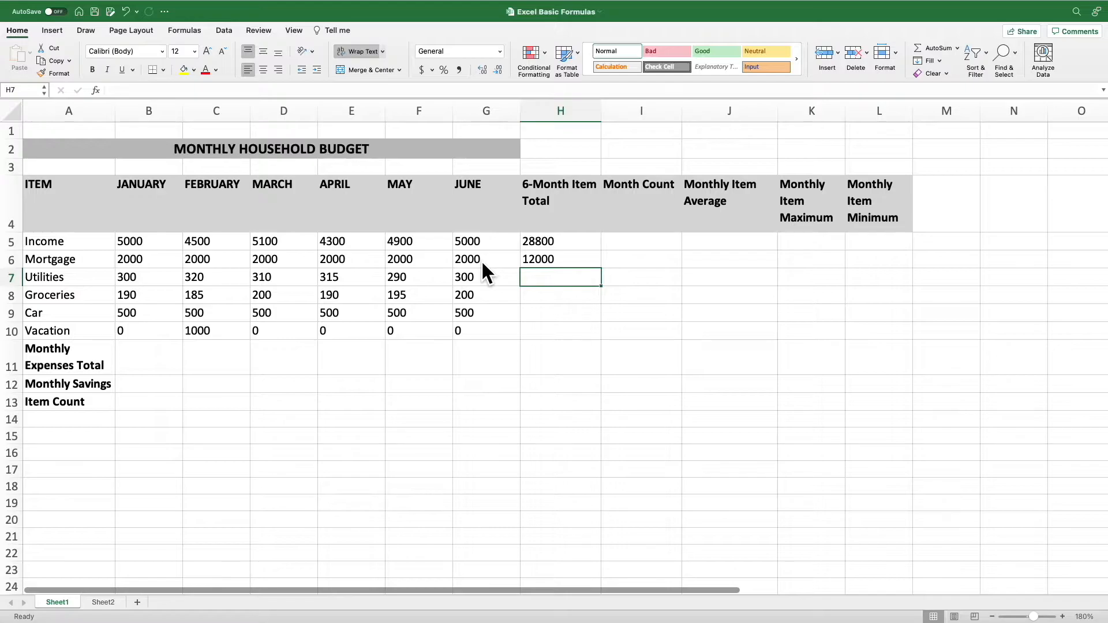
Replace the mortgage total in H6 with the range formula =SUM(B6:G6)
key(Up)
text(=SUM)
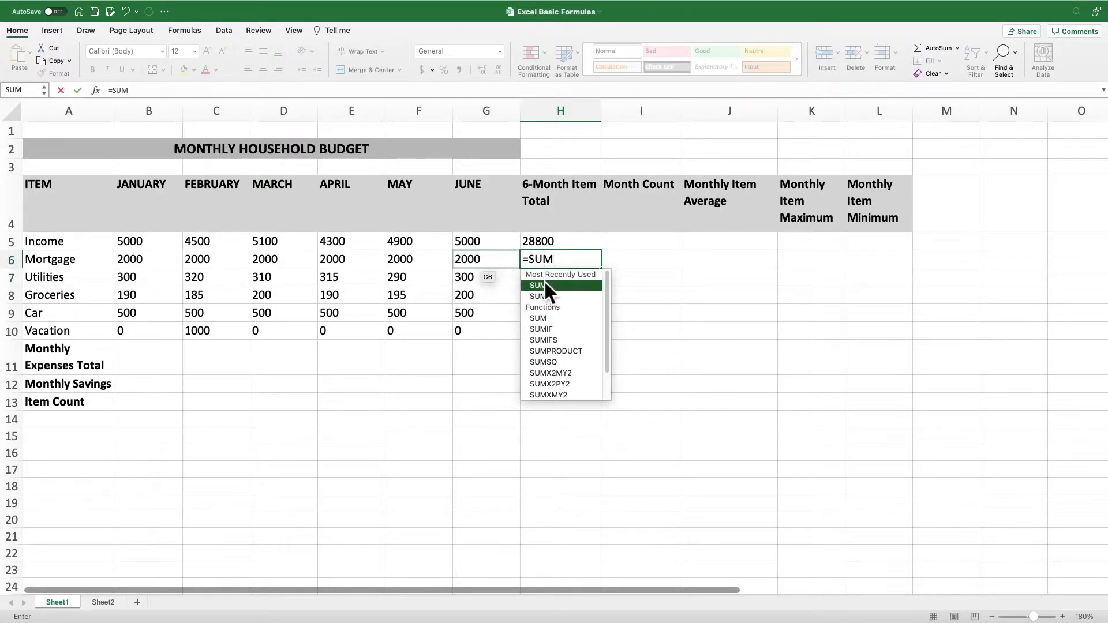
double_click(549, 285)
key(Down)
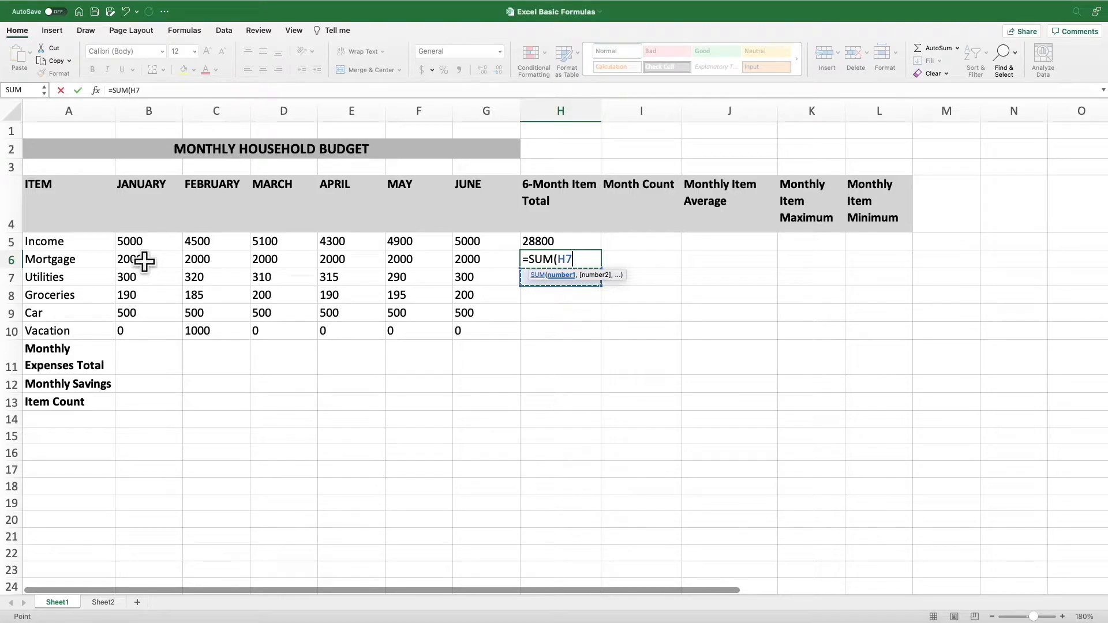
drag(144, 261, 480, 262)
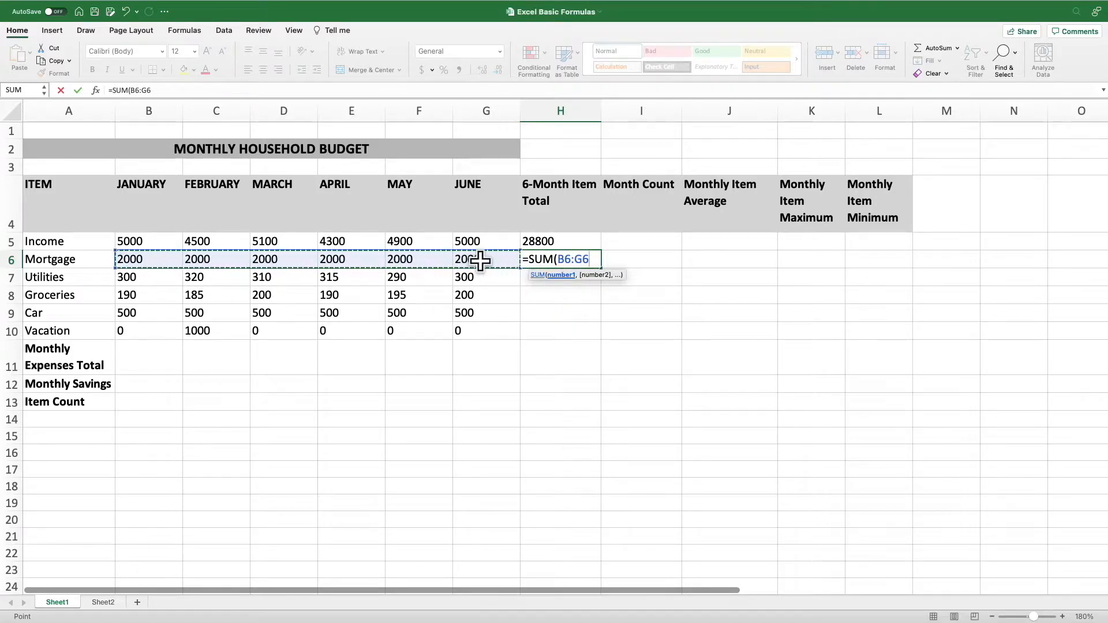
key(Return)
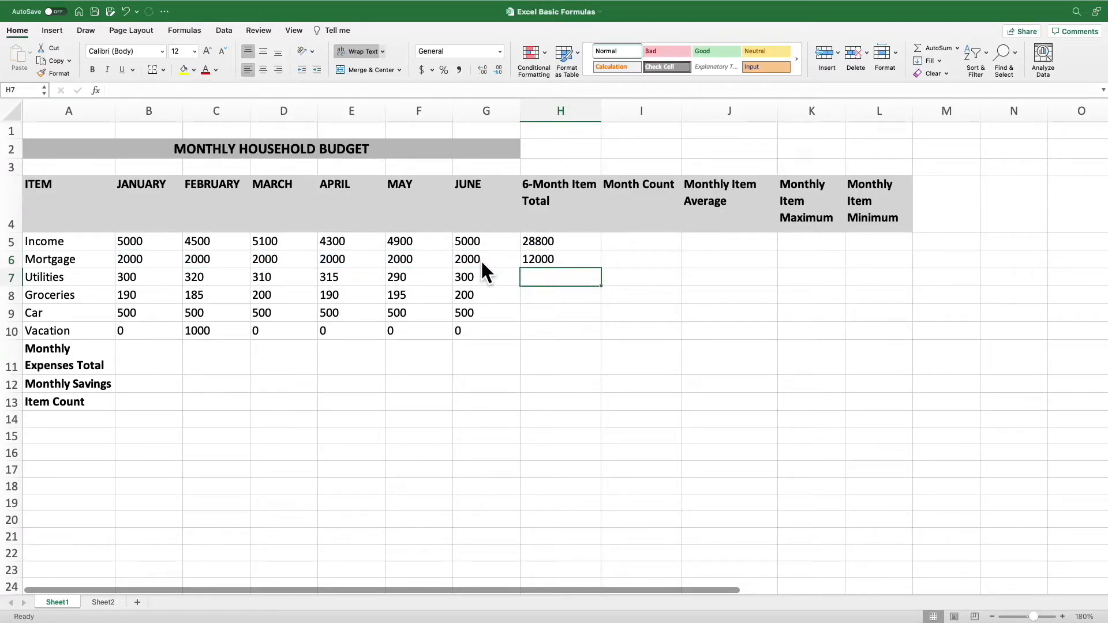
Copy the SUM formula from H6 down through H10 and check the copied formulas for the other expense items
click(554, 260)
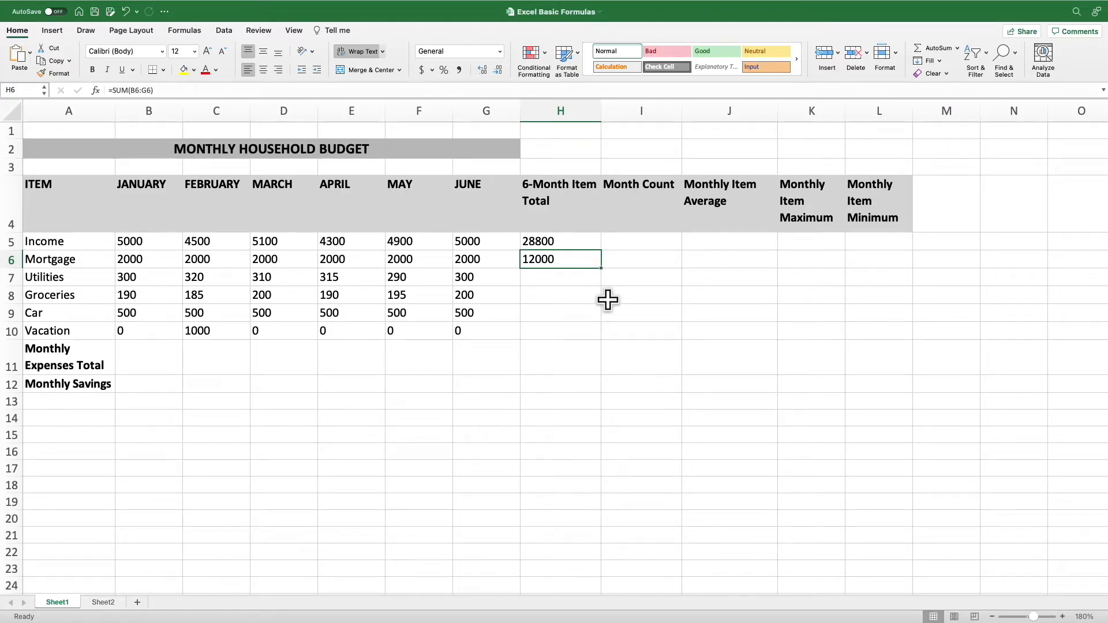
click(603, 268)
click(598, 266)
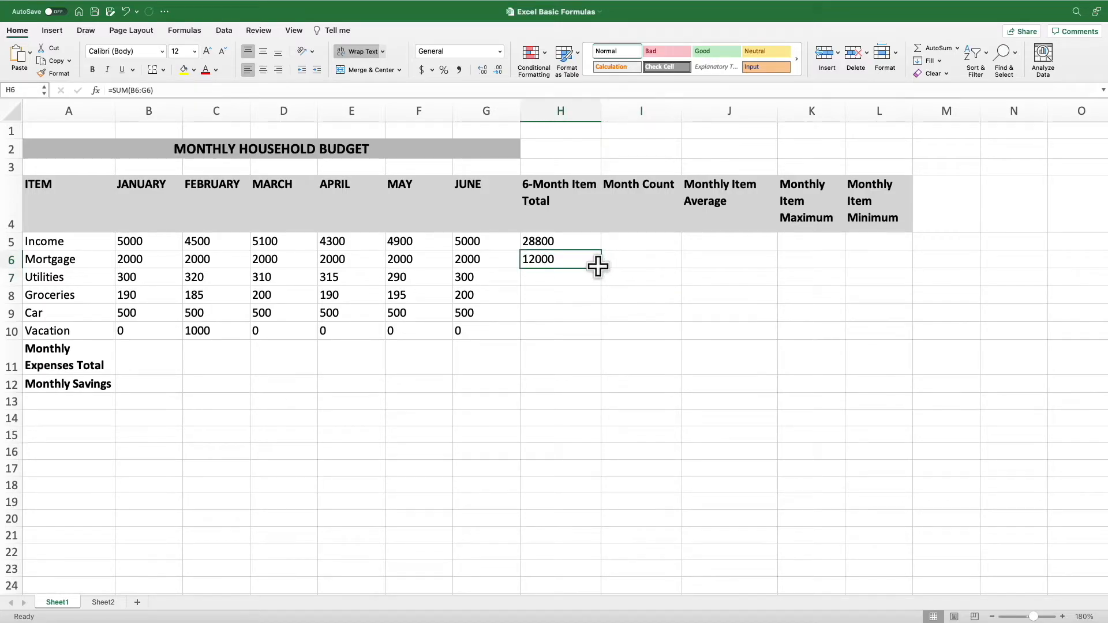
drag(601, 265, 598, 338)
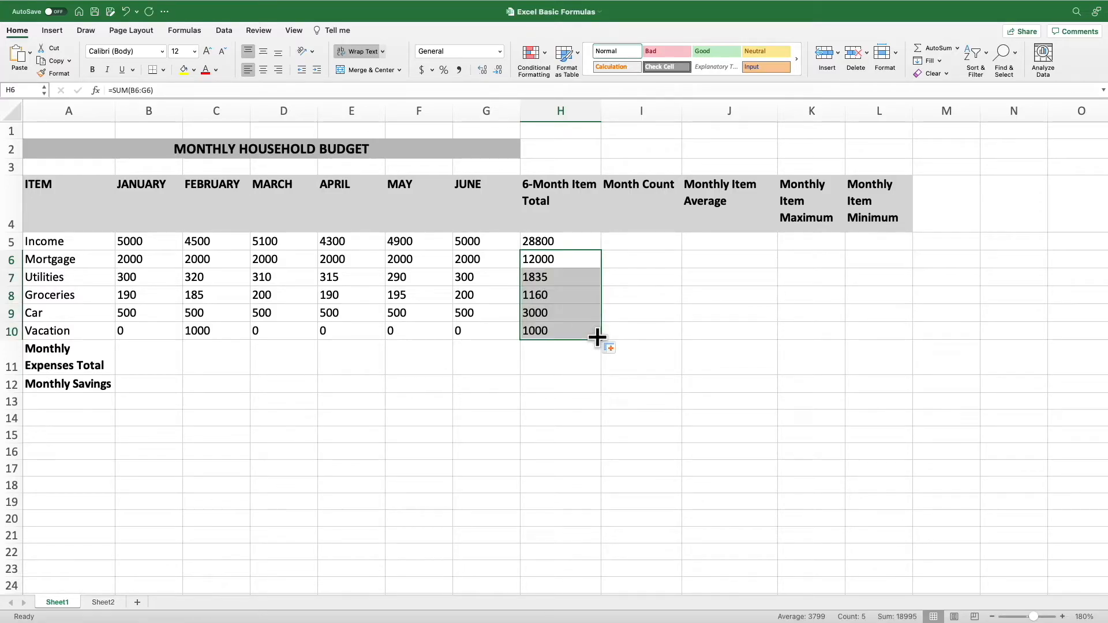
click(591, 331)
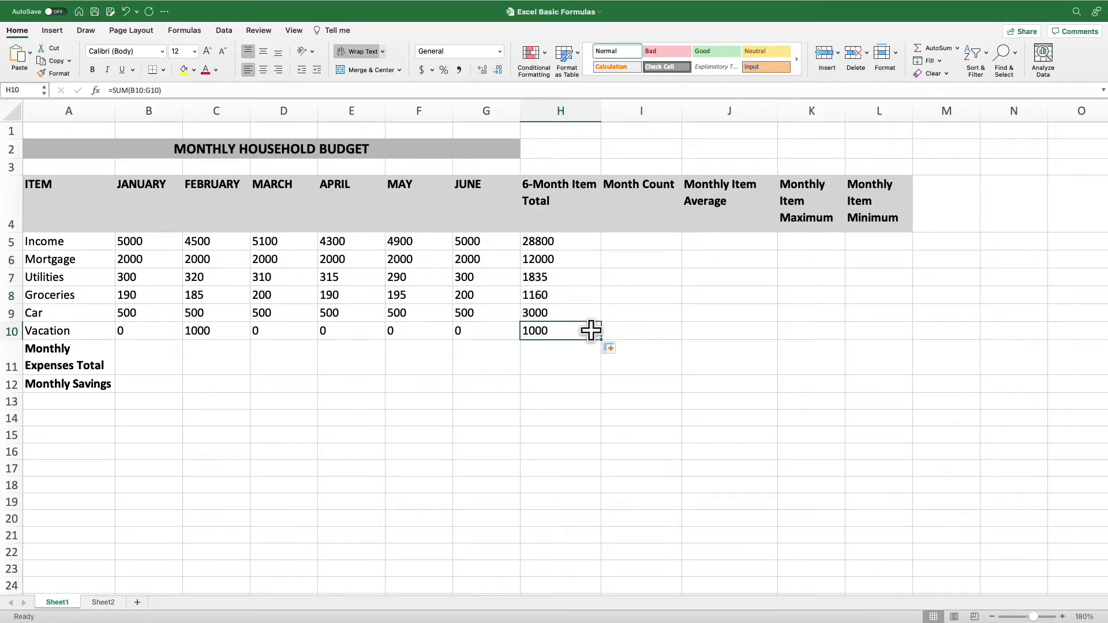
click(577, 280)
click(572, 295)
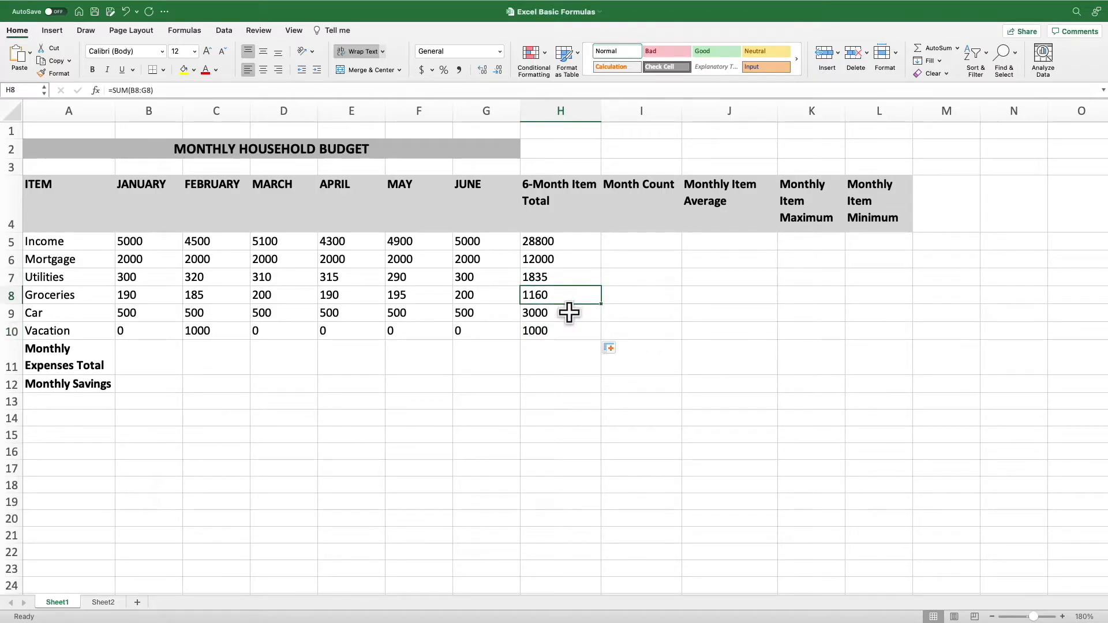
click(569, 313)
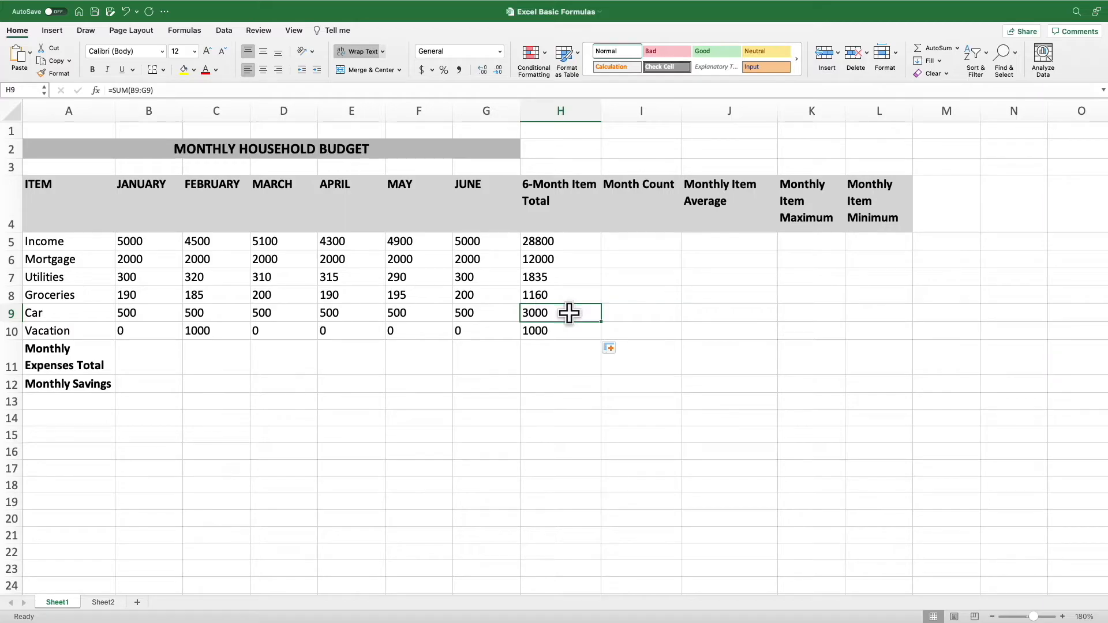
click(568, 330)
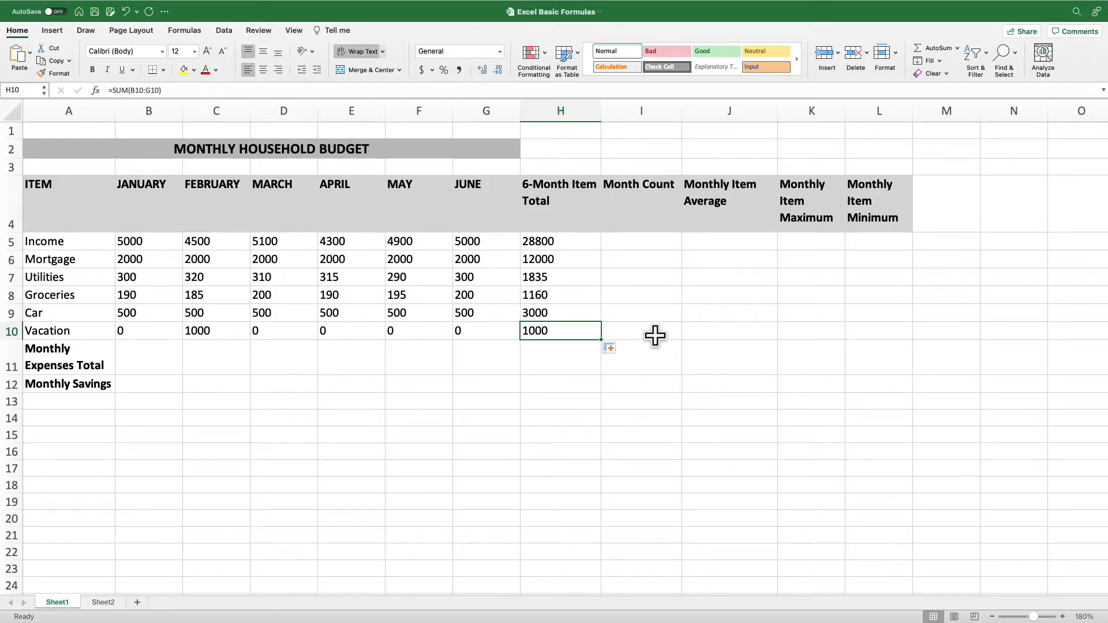
Count the income months in I5 with =COUNT(B5:G5) and copy the formula down through I10
click(647, 243)
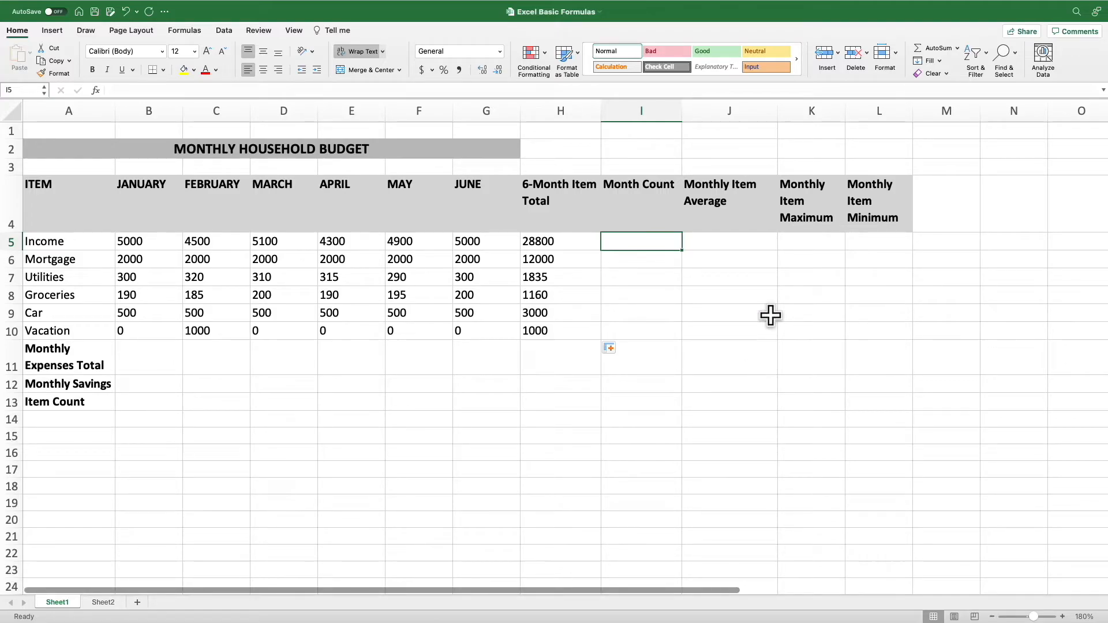
text(=C)
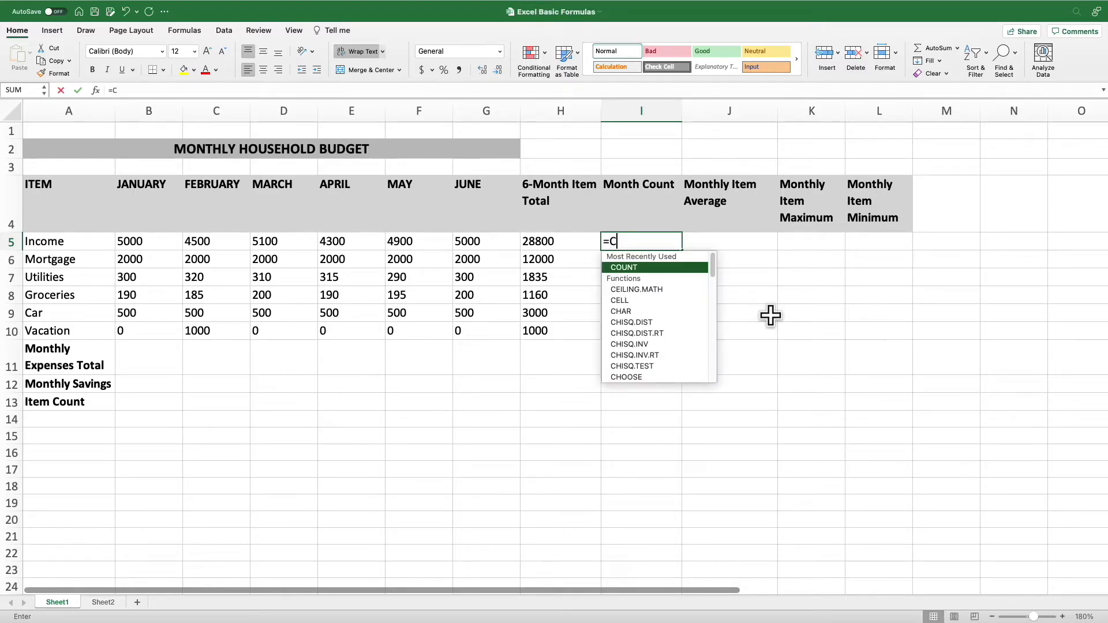
text(OUNT)
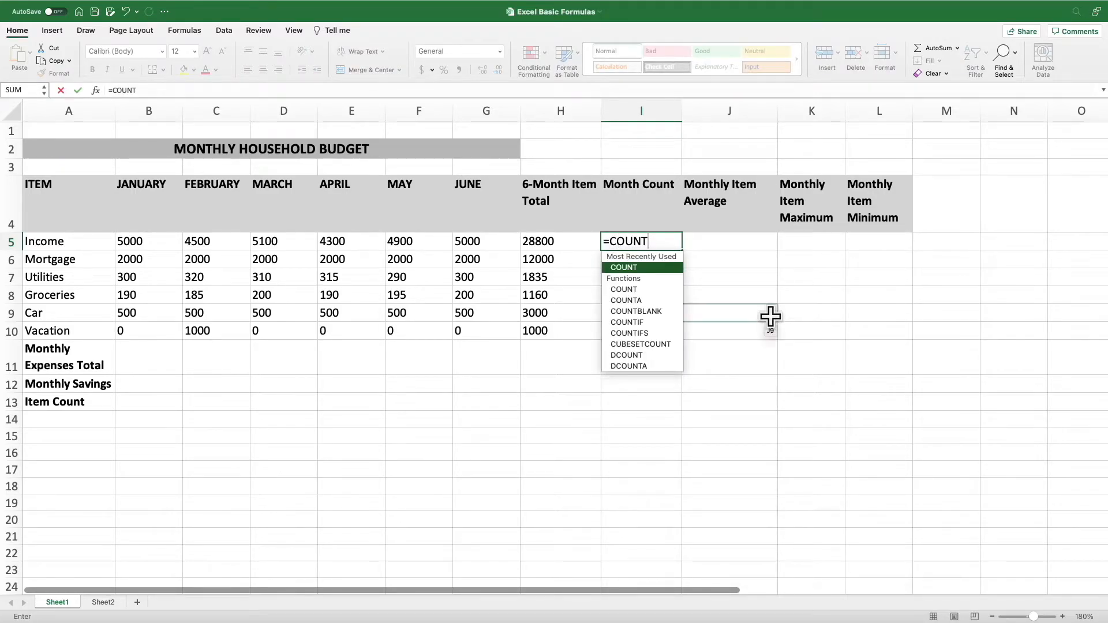
double_click(653, 269)
drag(139, 242, 471, 240)
key(Return)
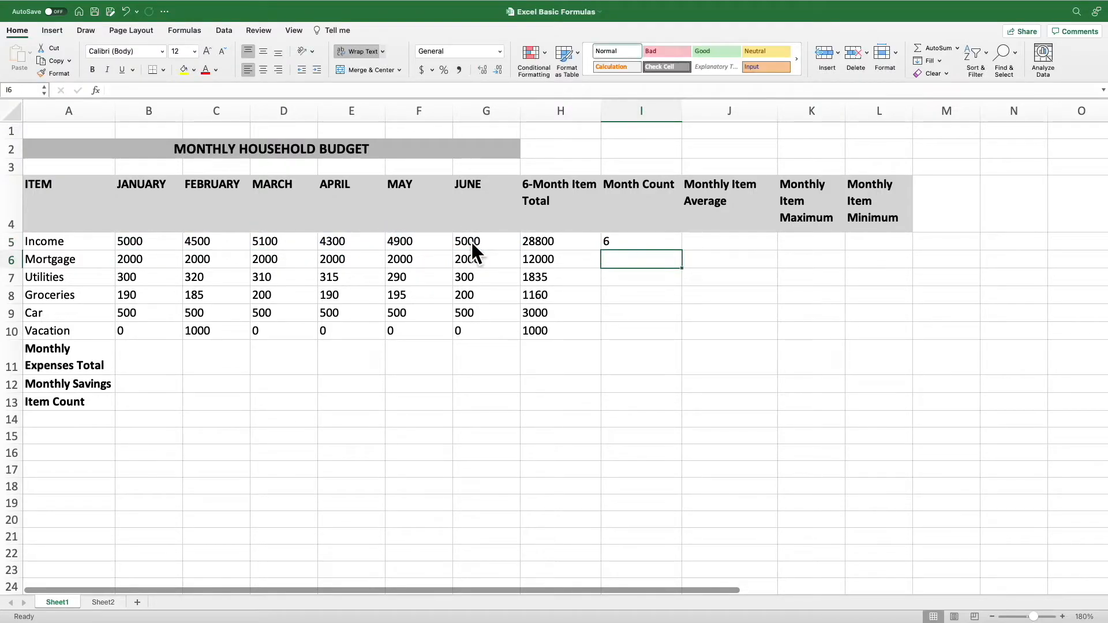
click(612, 242)
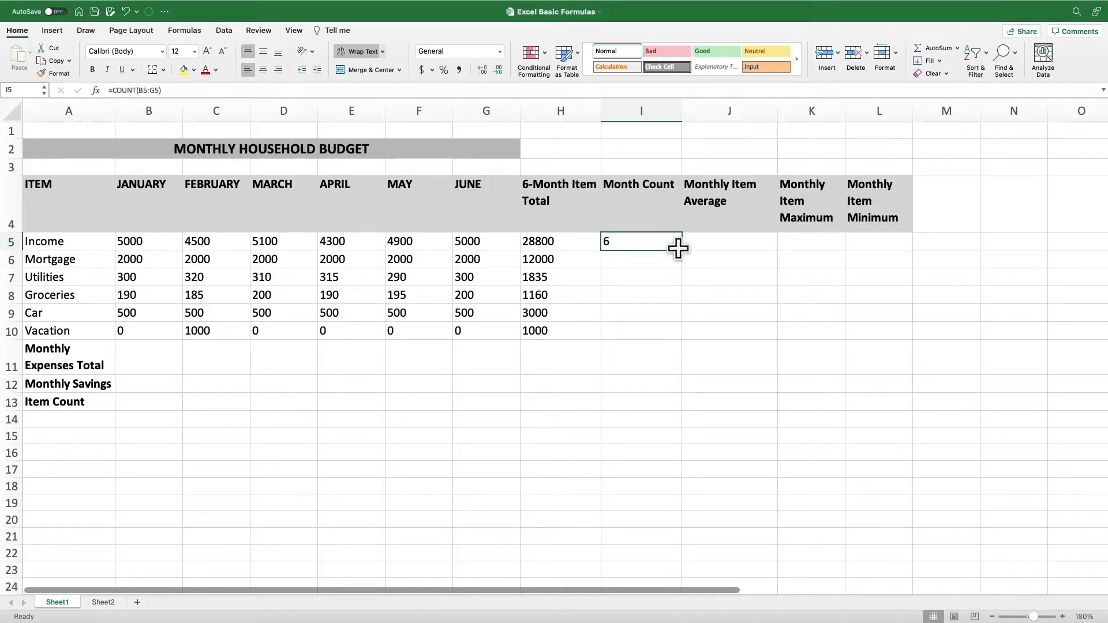
drag(680, 250, 668, 330)
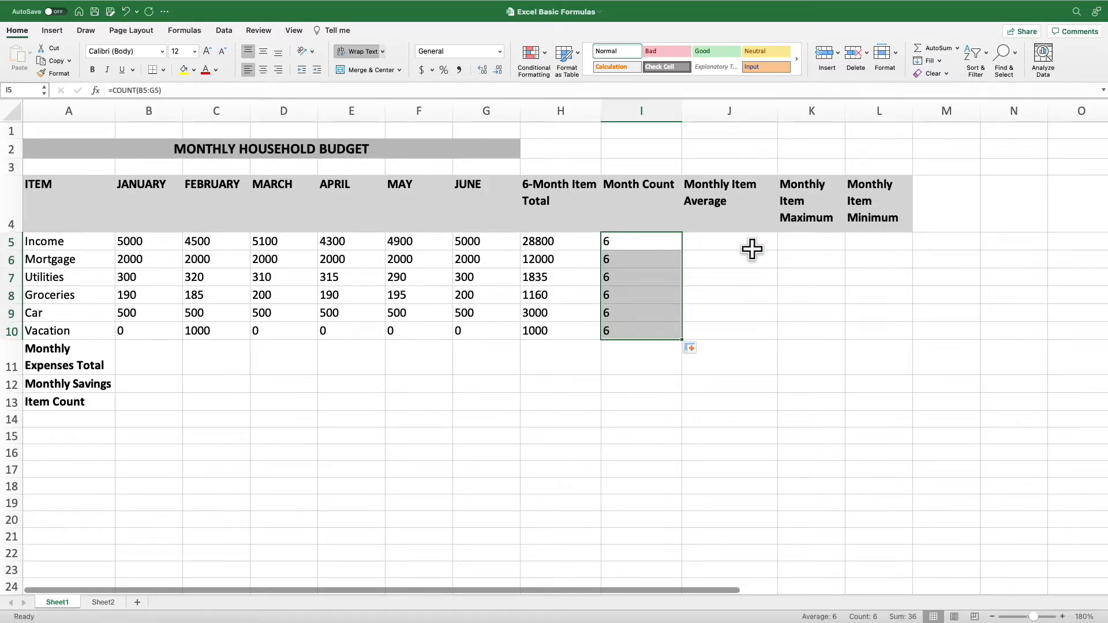
Calculate the monthly income average in J5 by dividing the total by the month count with =H5/I5
click(744, 242)
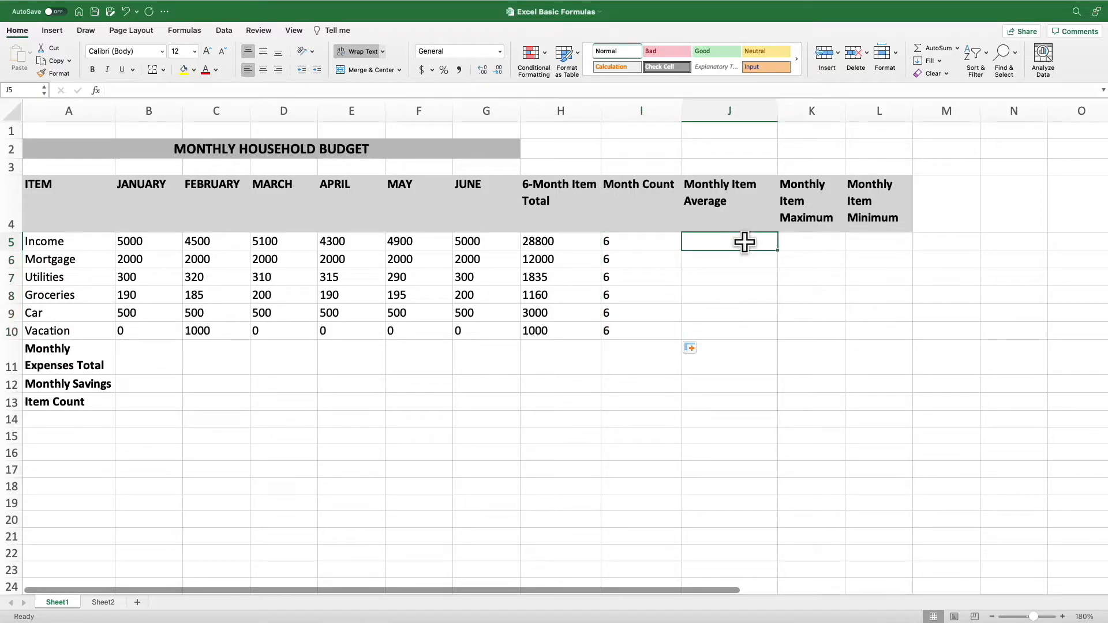
text(=)
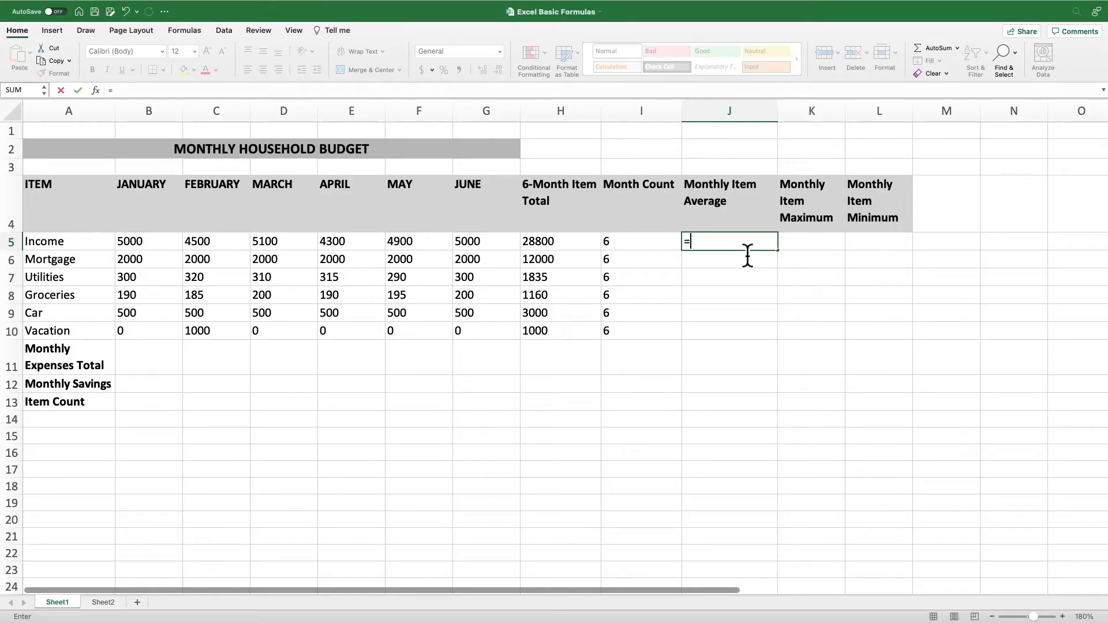
click(562, 241)
text(/)
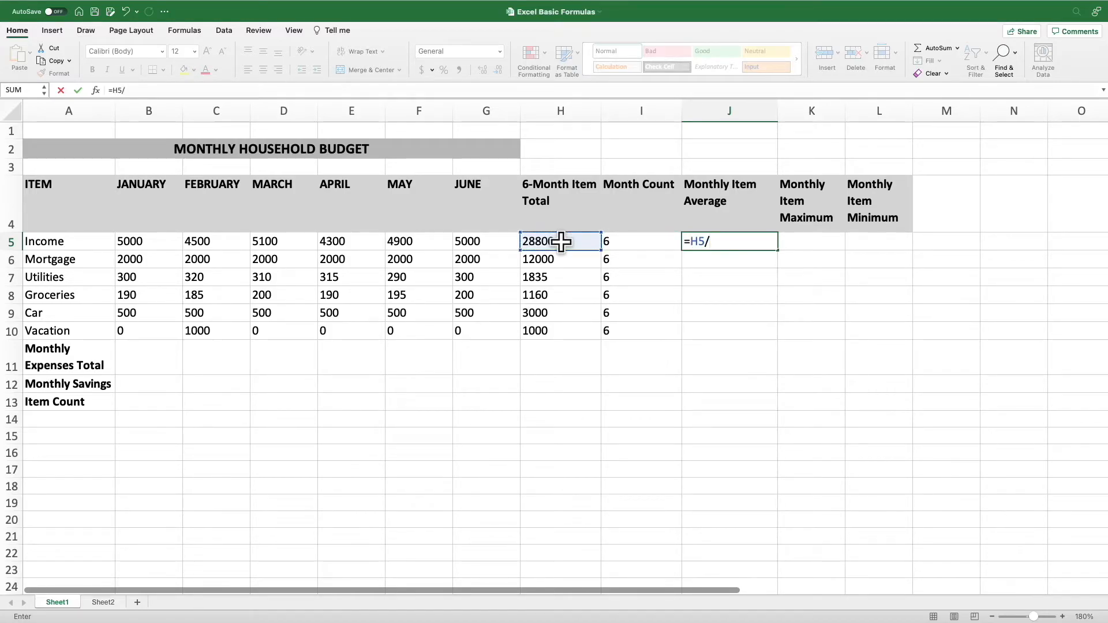
click(633, 242)
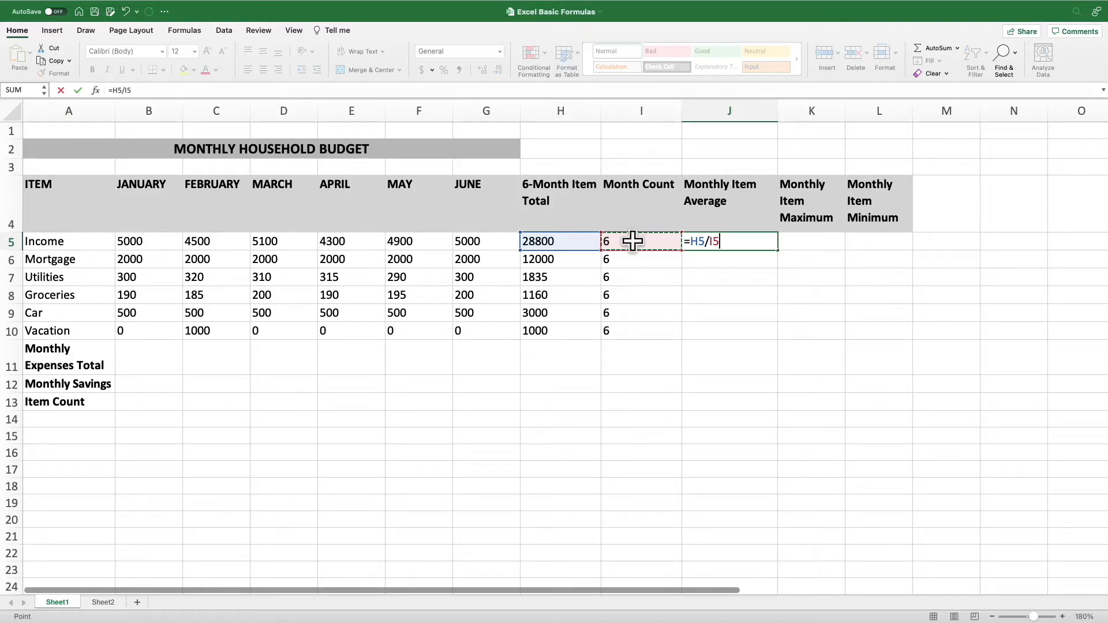
key(Return)
click(711, 242)
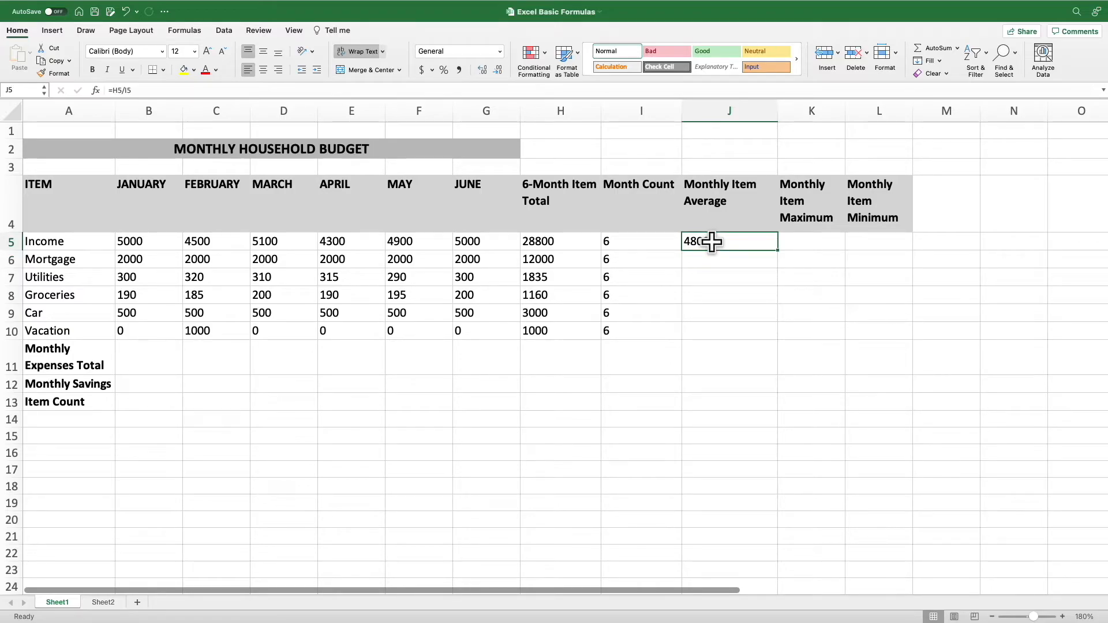
Calculate the monthly mortgage average in J6 with =AVERAGE(B6:G6)
click(713, 266)
text(=AVER)
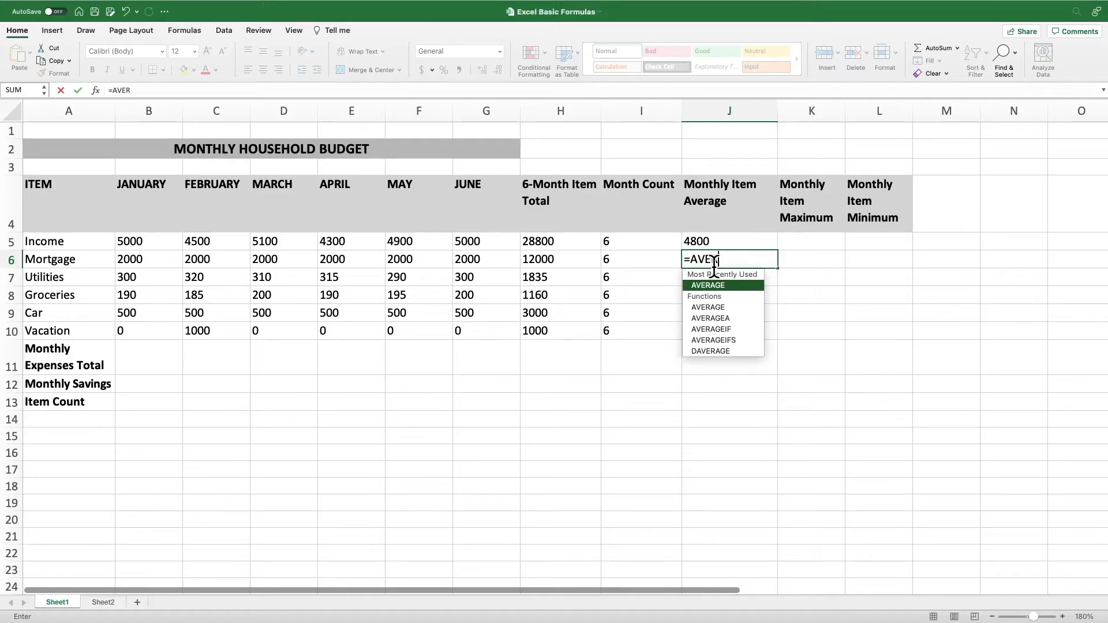
double_click(730, 287)
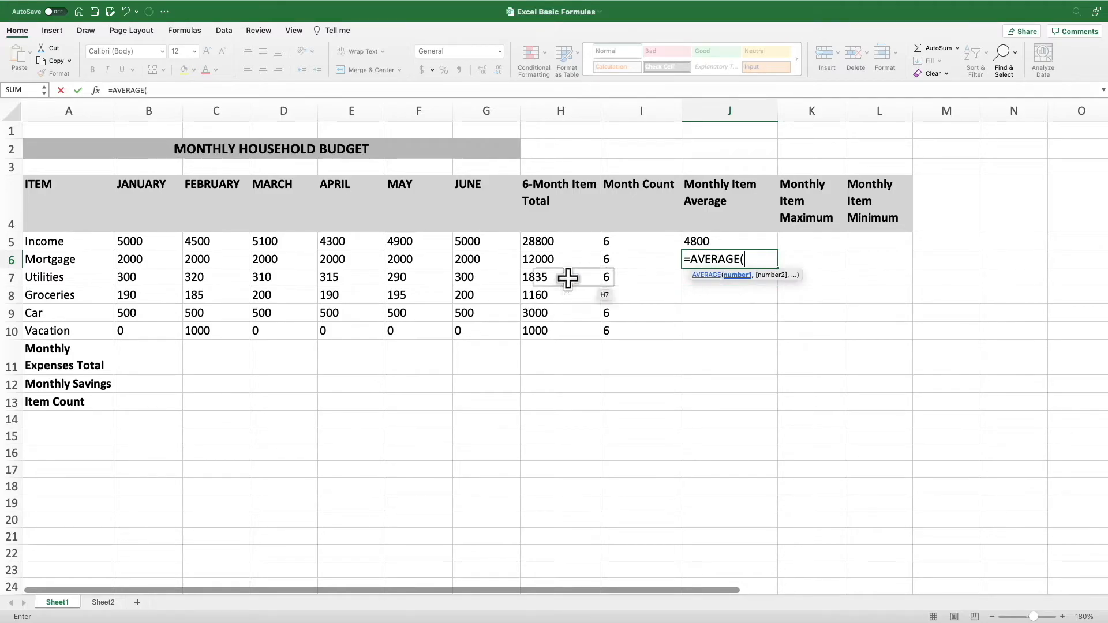
click(164, 261)
drag(164, 261, 487, 259)
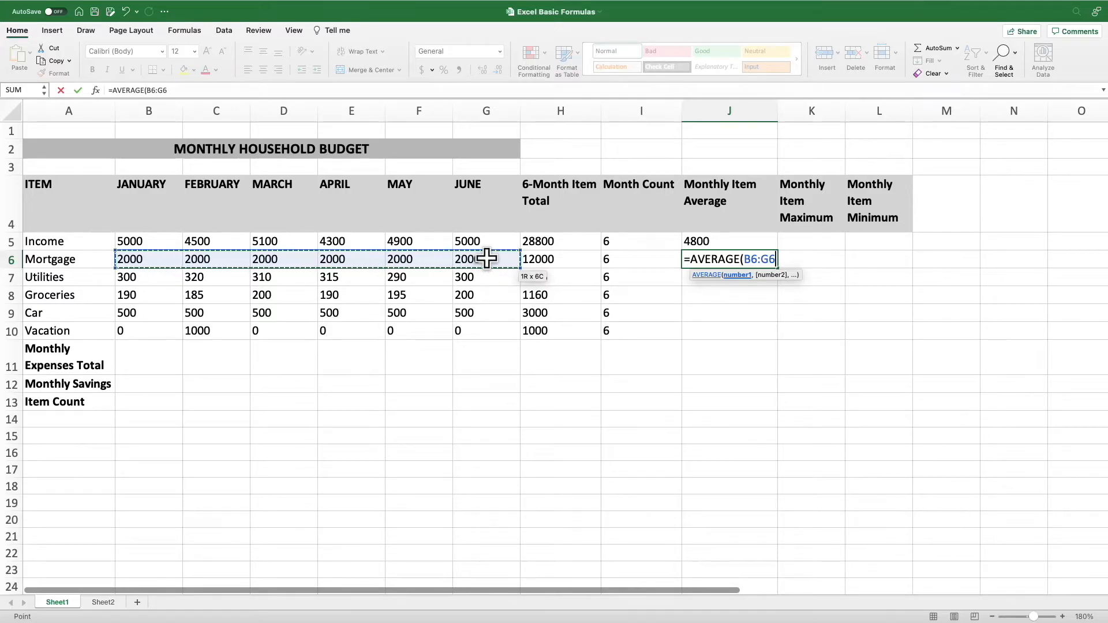
key(Return)
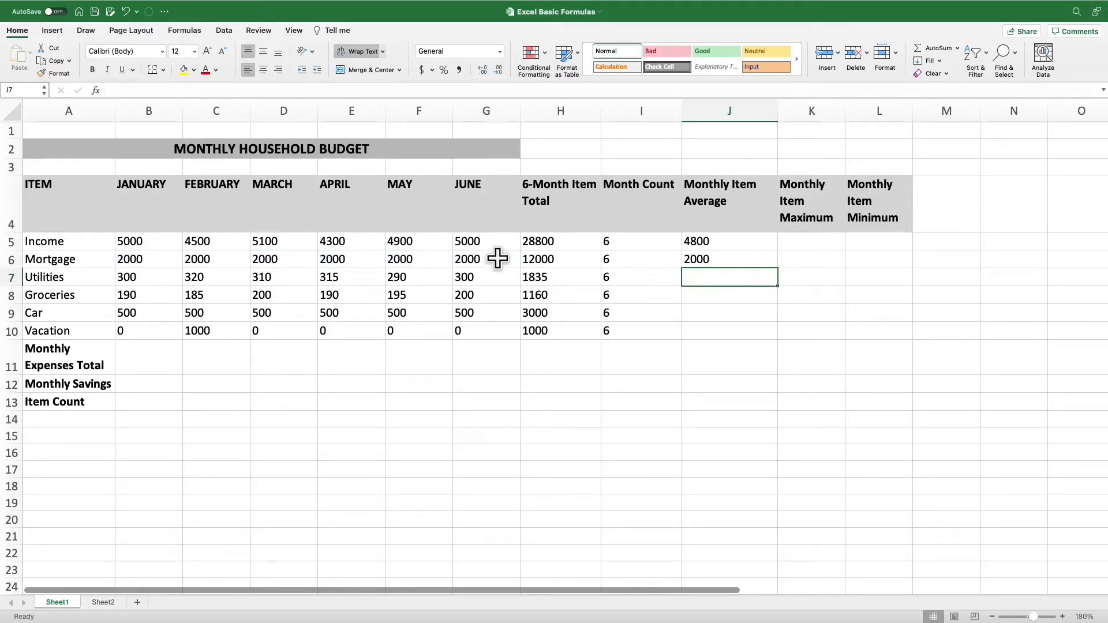
Copy the AVERAGE formula from J6 down through J10 for the remaining expense items
click(702, 260)
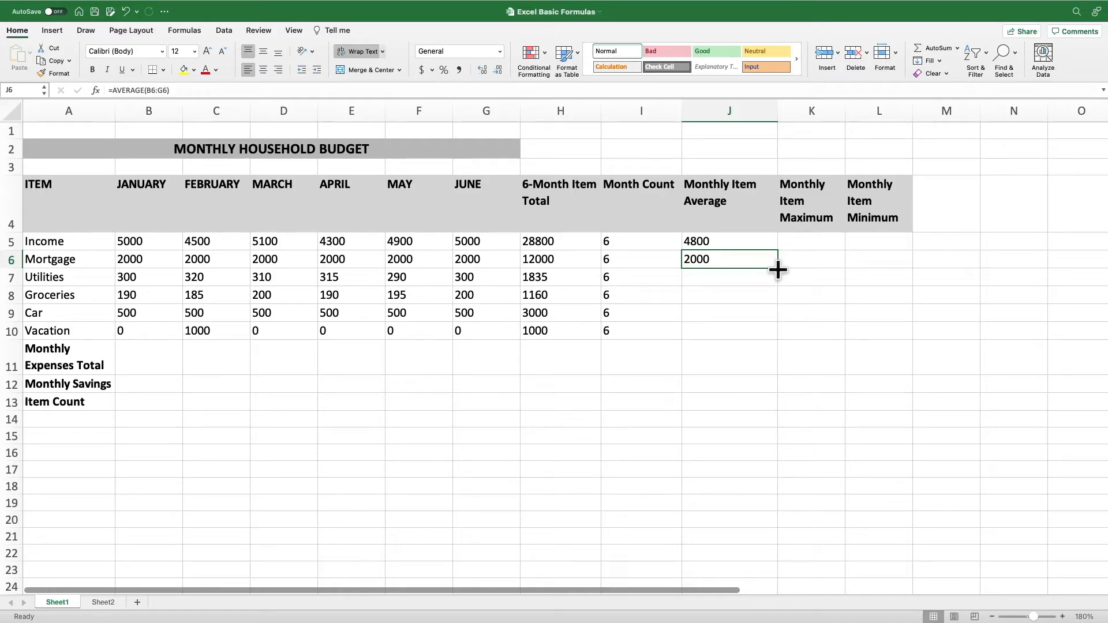
click(781, 271)
click(756, 260)
drag(779, 269, 766, 341)
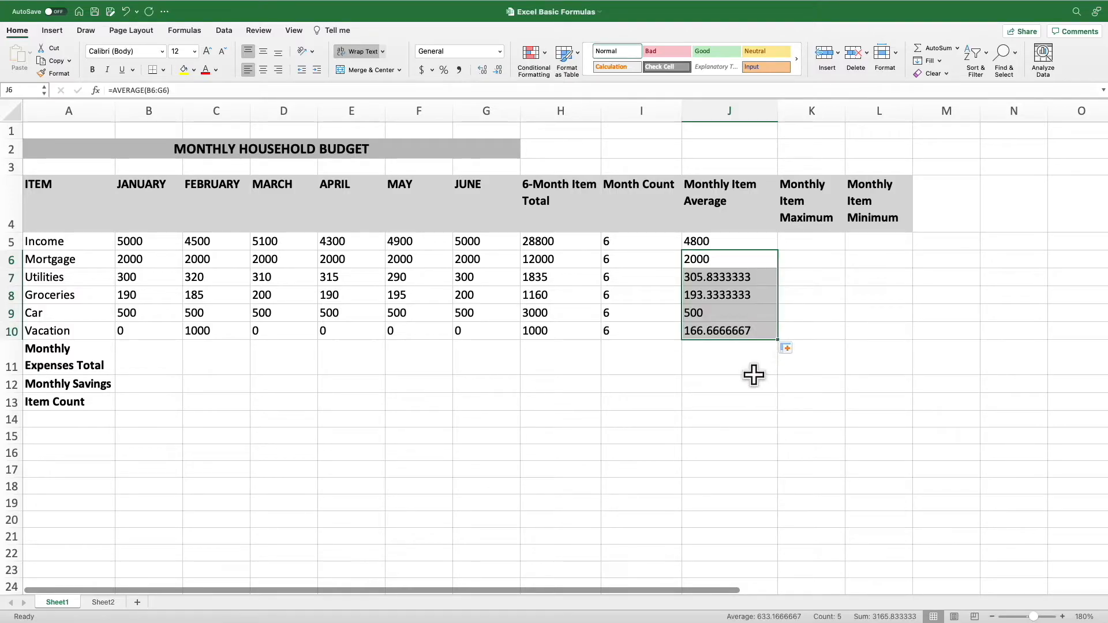
click(748, 377)
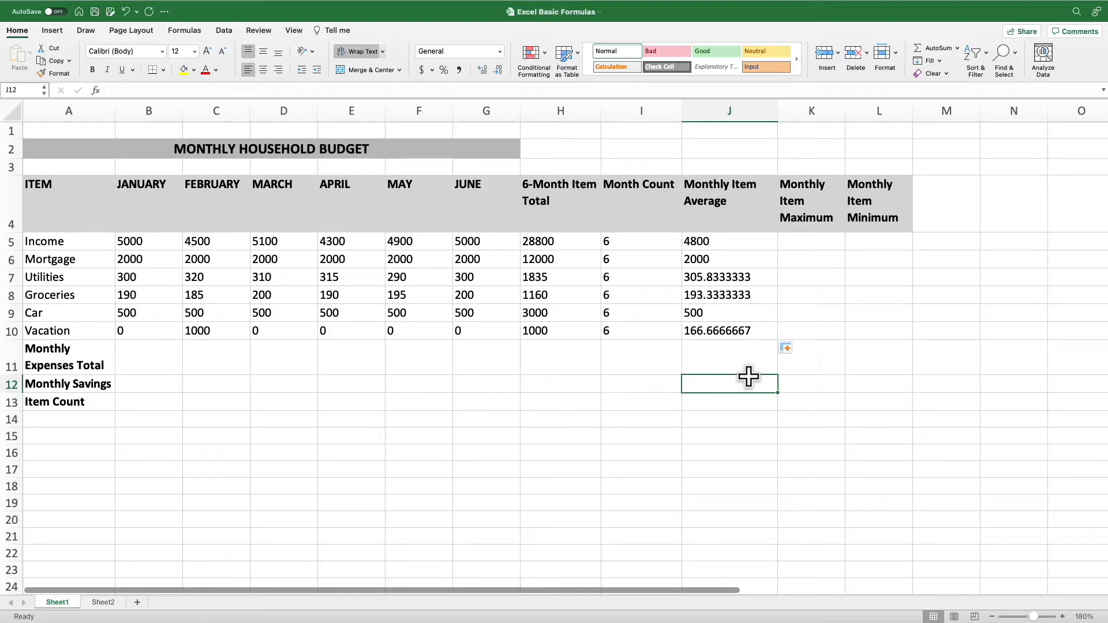
Find the maximum monthly income in K5 with the MAX function over B5:G5
click(806, 241)
text(=MAX)
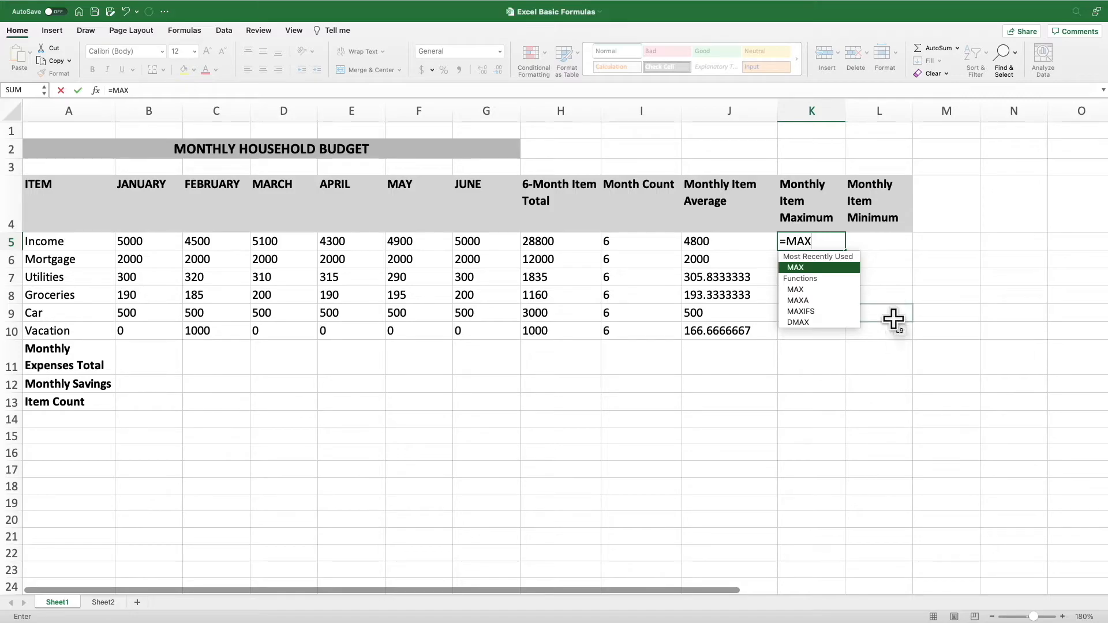
double_click(836, 269)
drag(158, 241, 473, 247)
key(Return)
Find the minimum monthly income in L5 with the MIN function over B5:G5
click(881, 243)
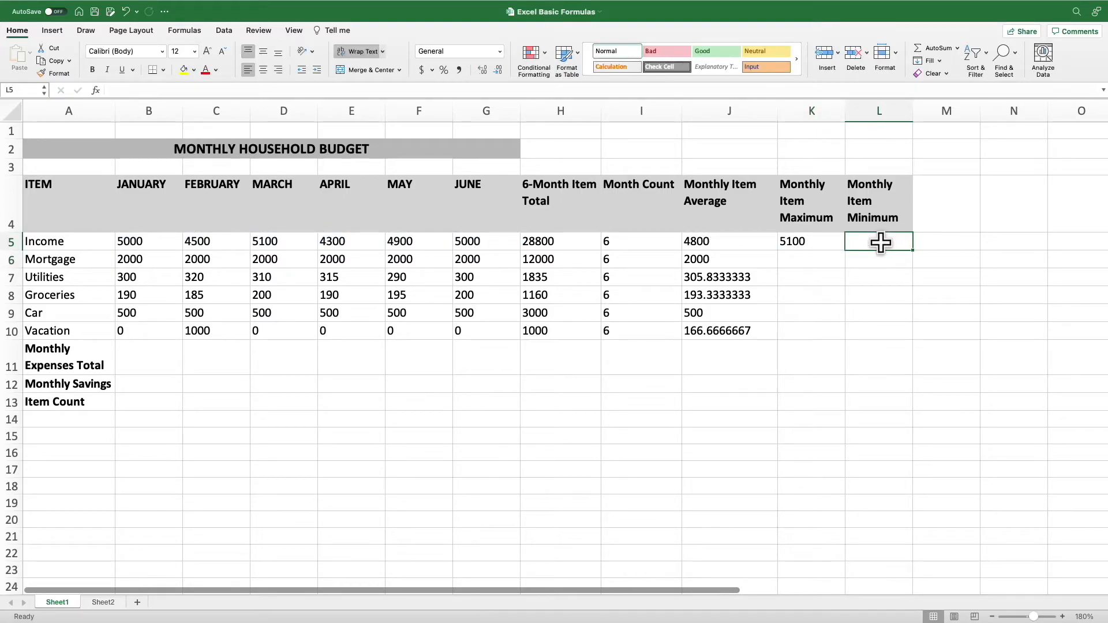
text(=MIN)
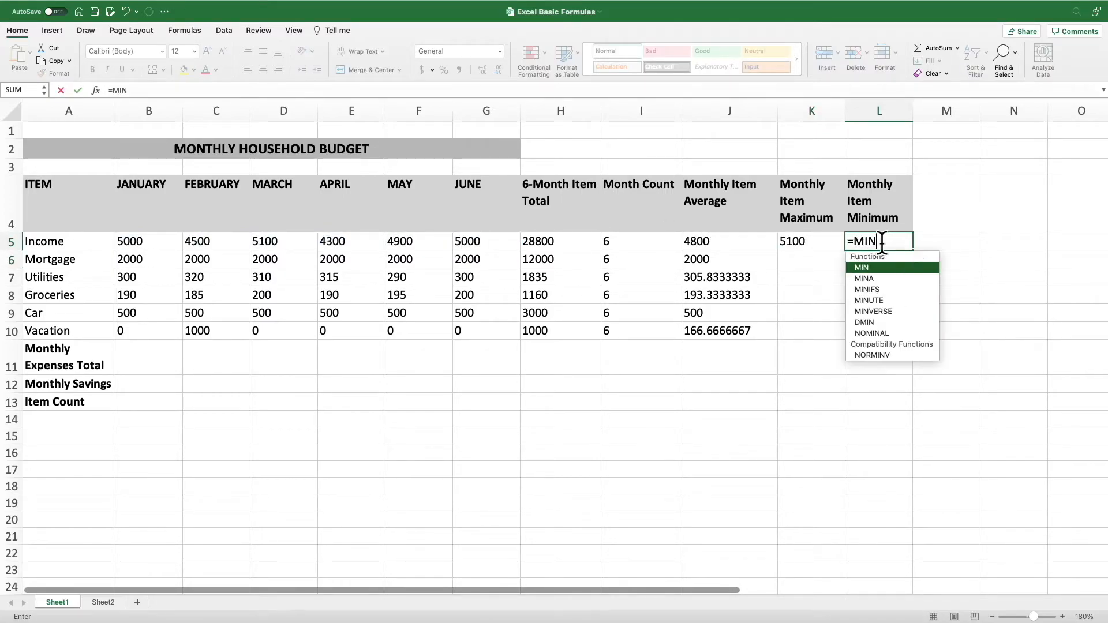
double_click(891, 263)
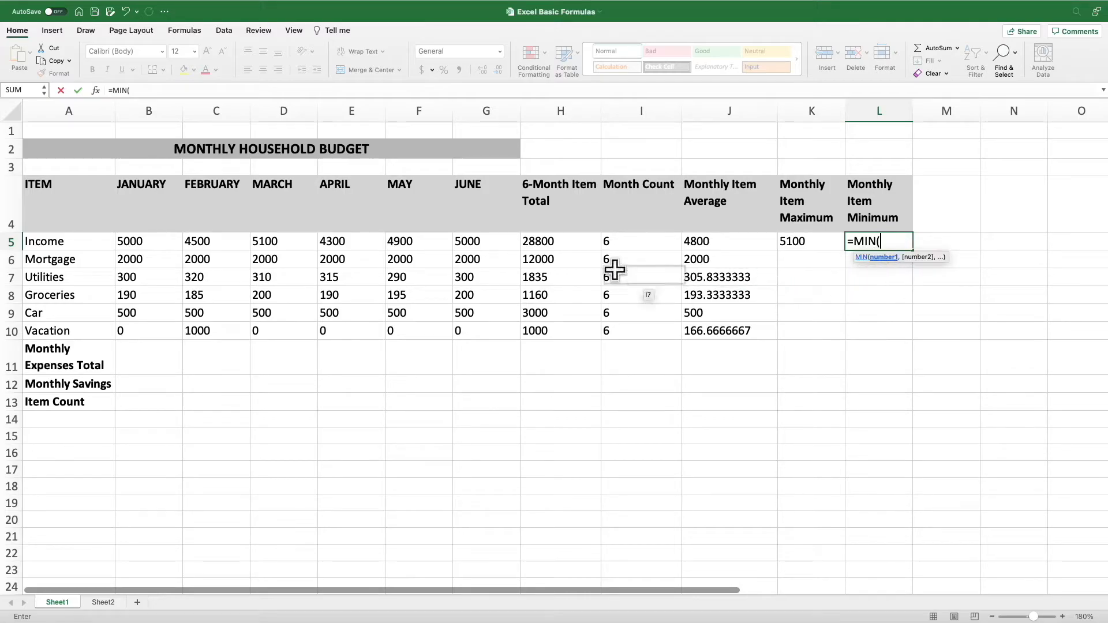
drag(128, 240, 459, 245)
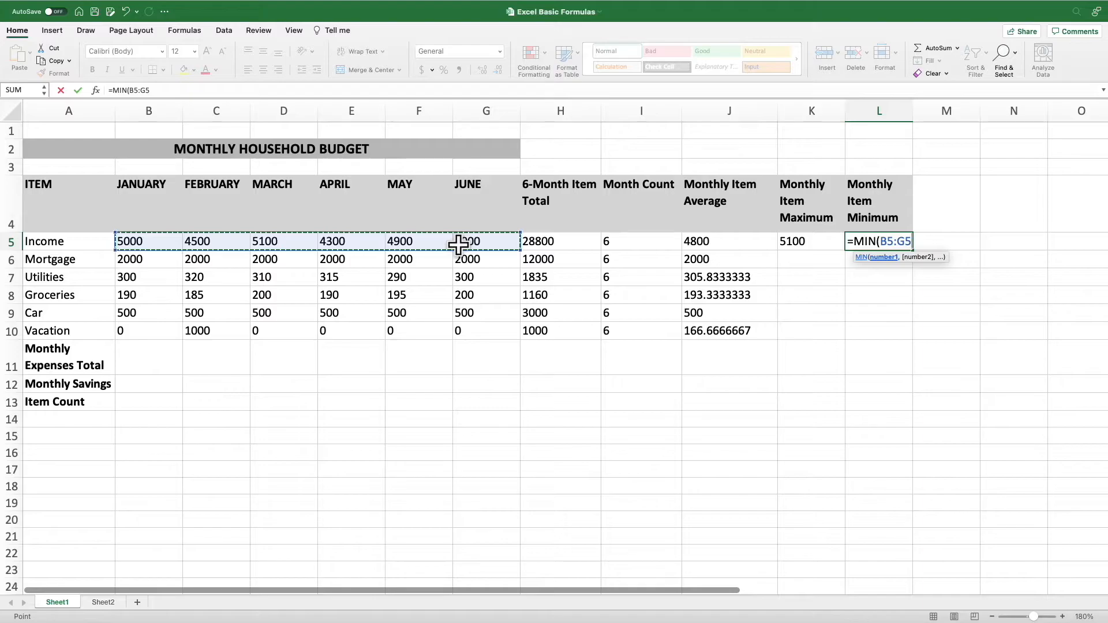
key(Return)
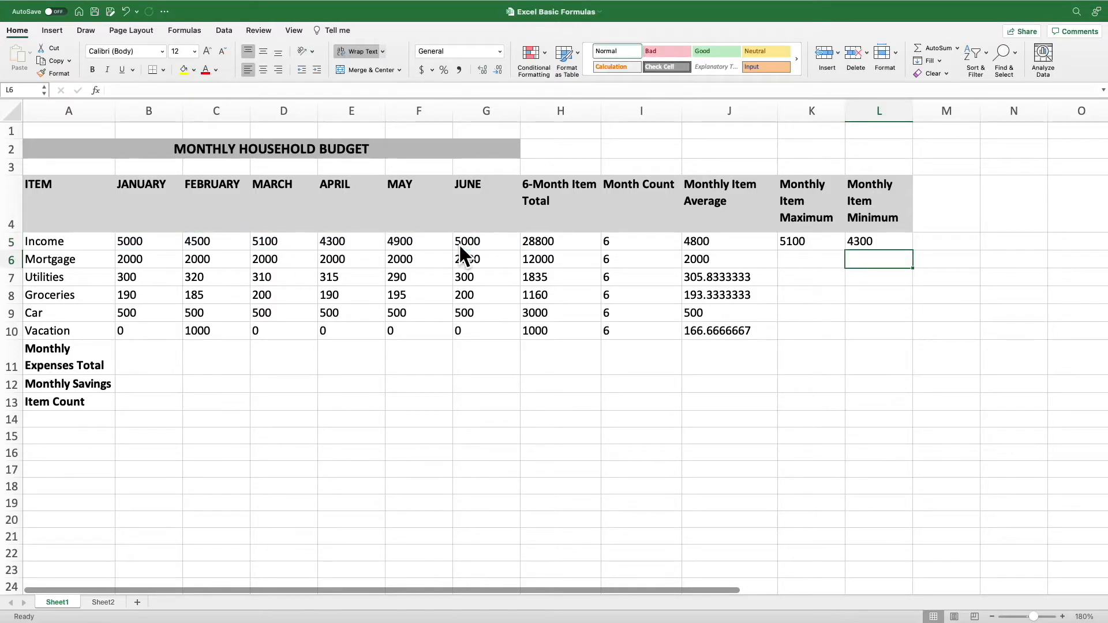
Copy the maximum and minimum formulas from K5:L5 down through row 10 for all expense items
click(830, 247)
drag(830, 247, 892, 334)
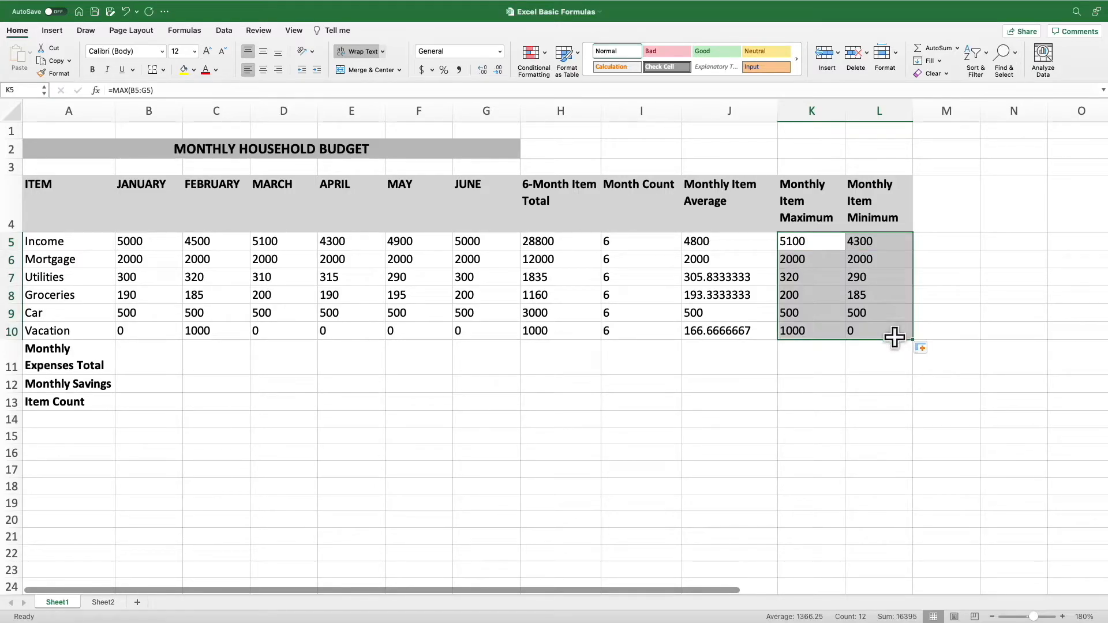
click(849, 368)
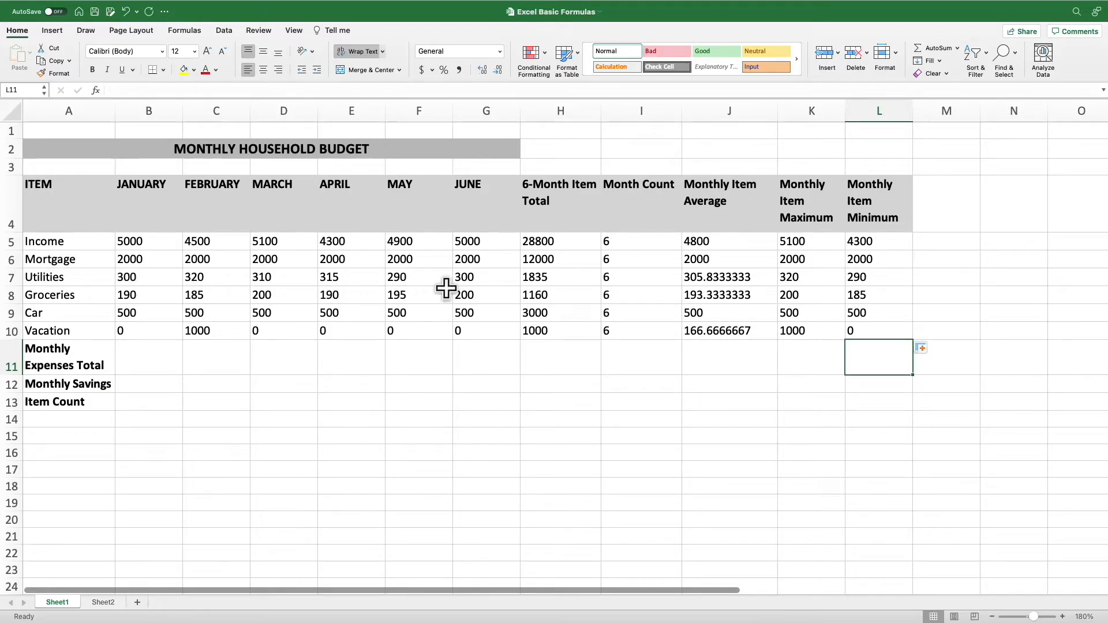
Check which cell ranges the copied maximum formulas in K7 through K10 and the vacation minimum in L10 use
click(817, 279)
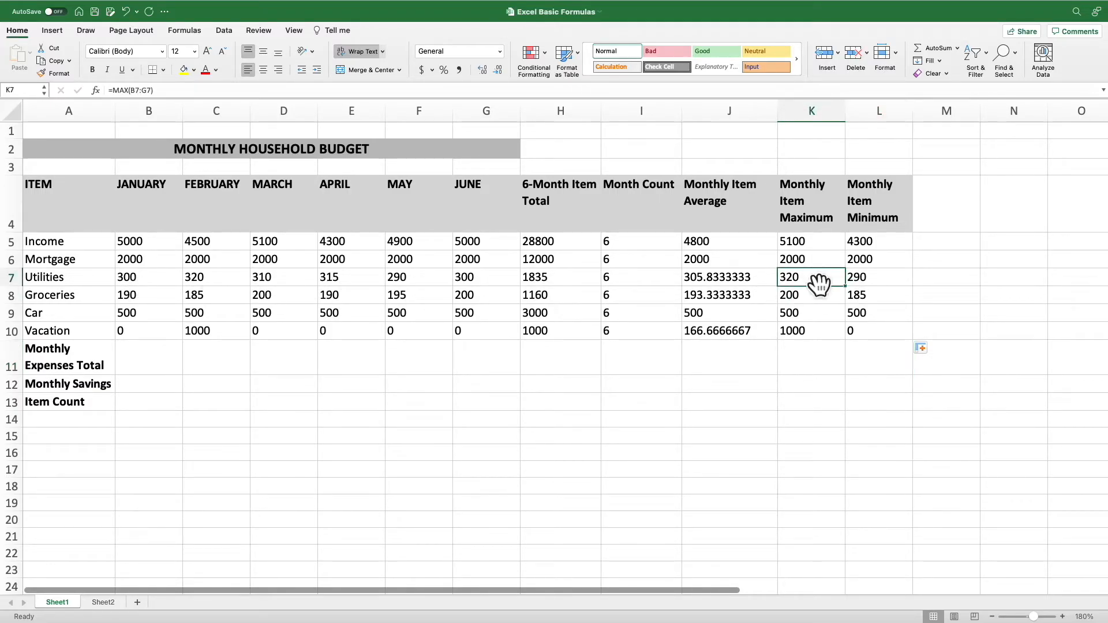
click(277, 92)
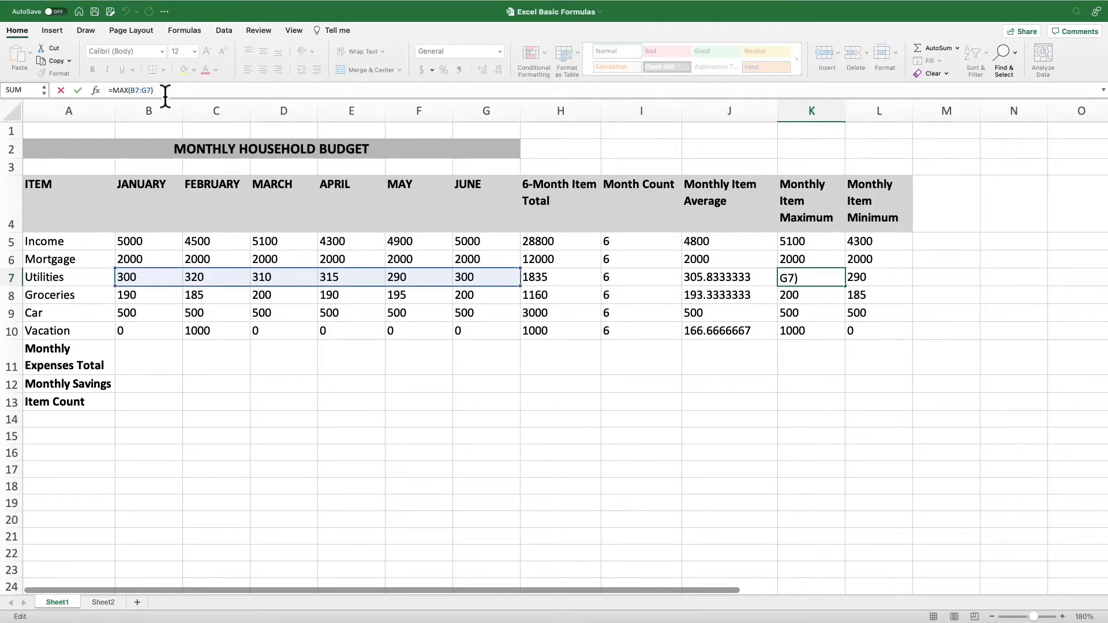
click(817, 294)
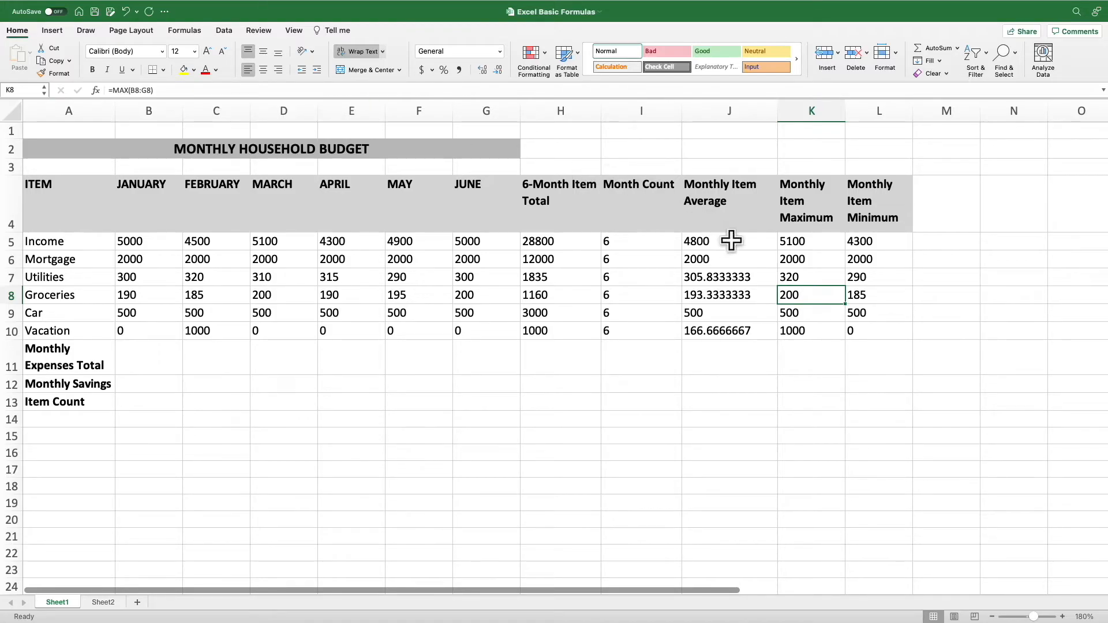
click(796, 312)
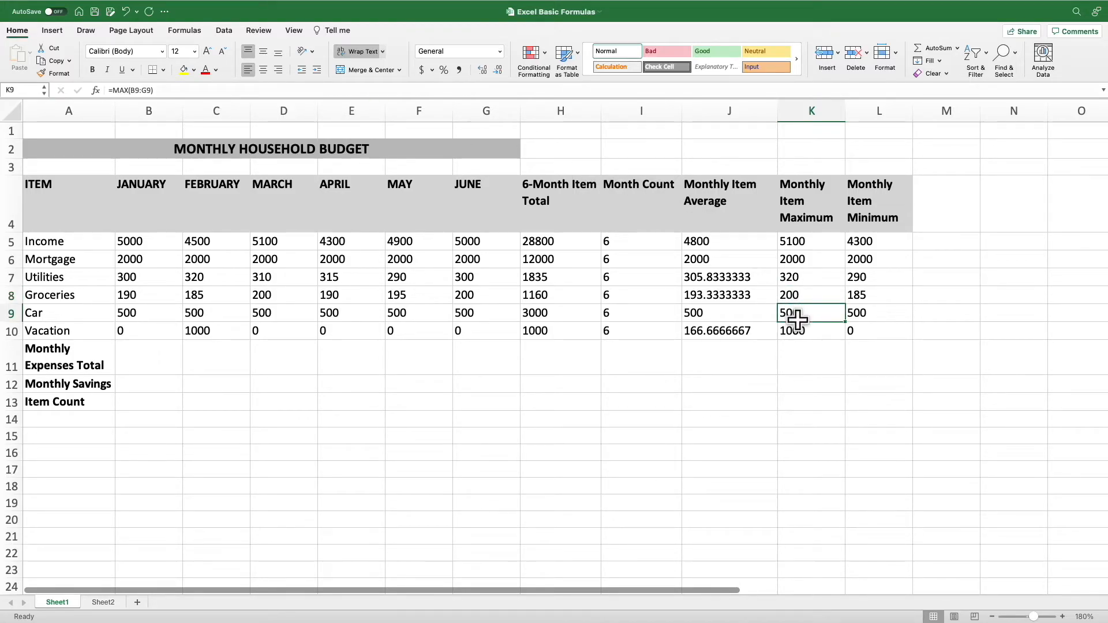
click(797, 330)
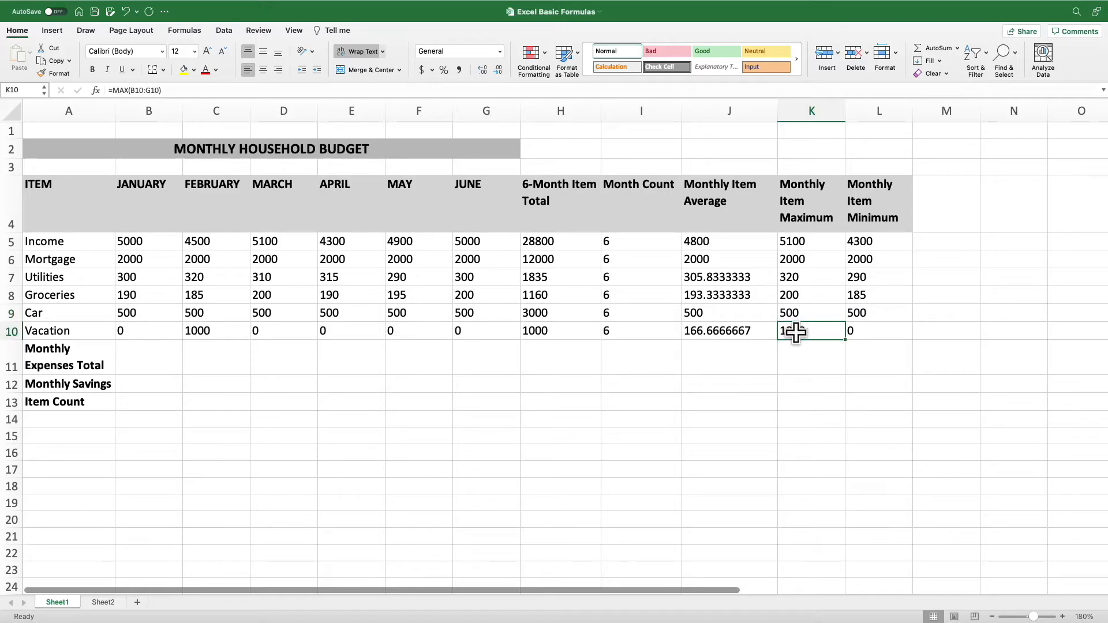
click(854, 365)
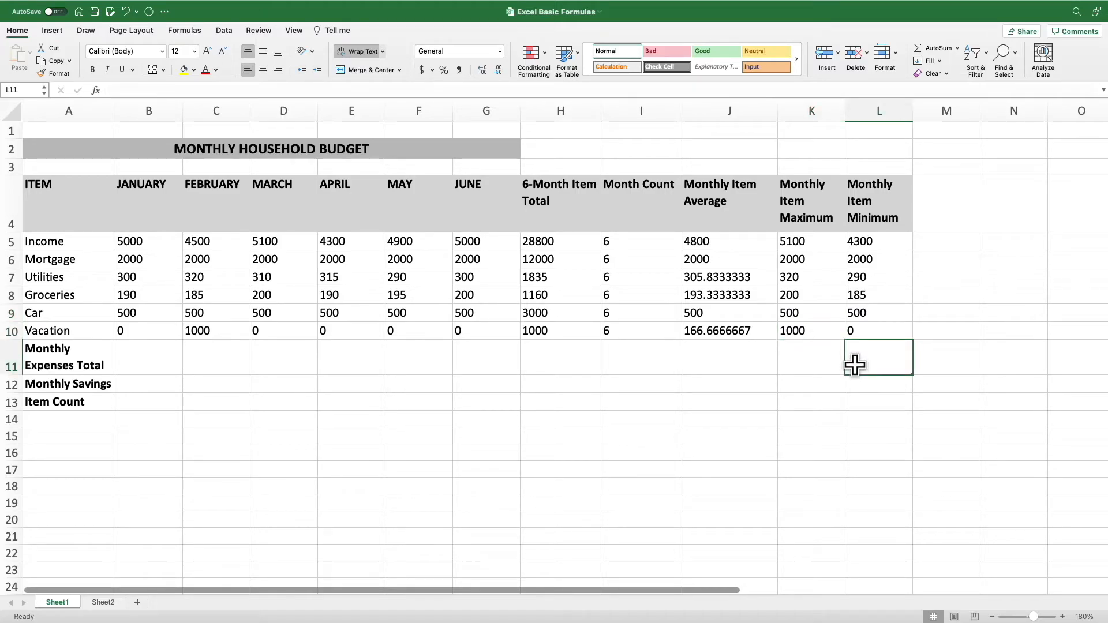
click(860, 331)
click(813, 330)
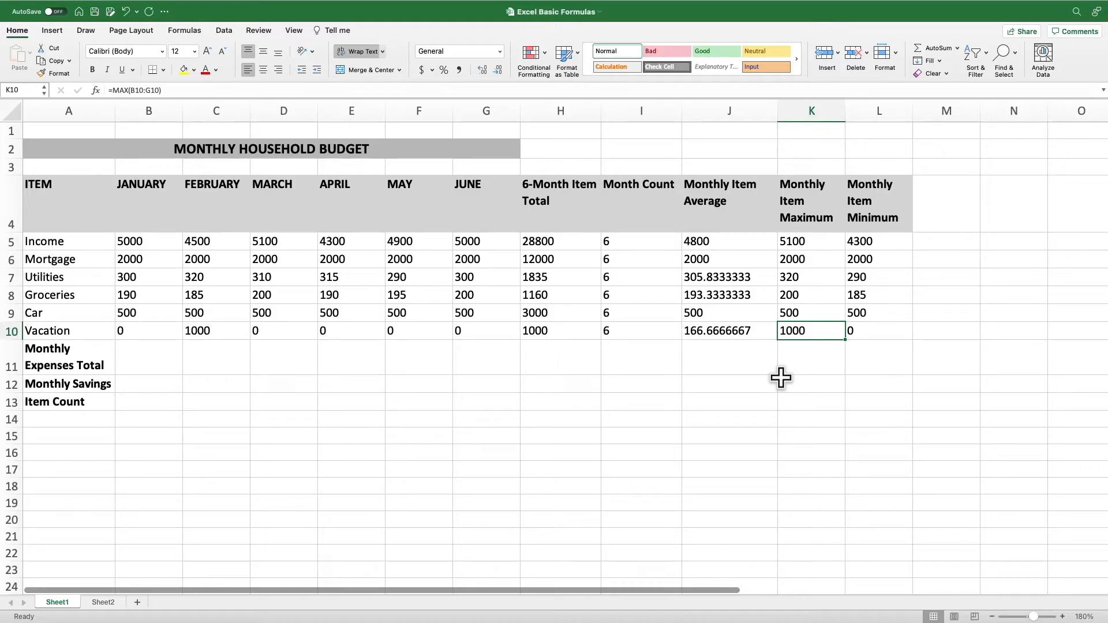
Compare the income and mortgage average formulas in J5 and J6 with the mortgage month count and total in I6 and H6
click(746, 243)
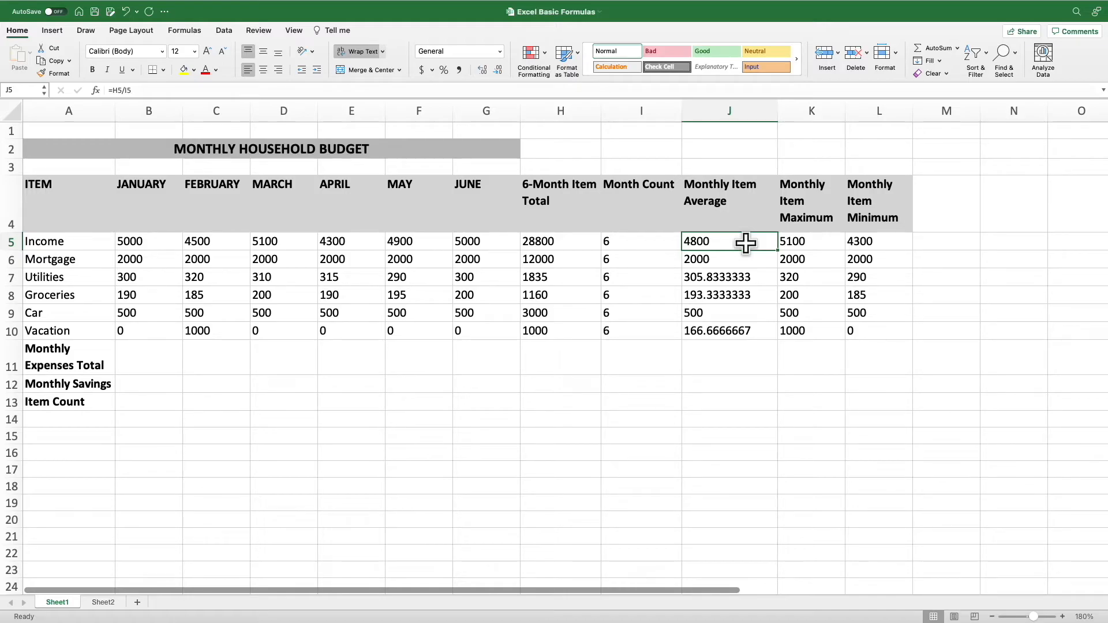
click(723, 259)
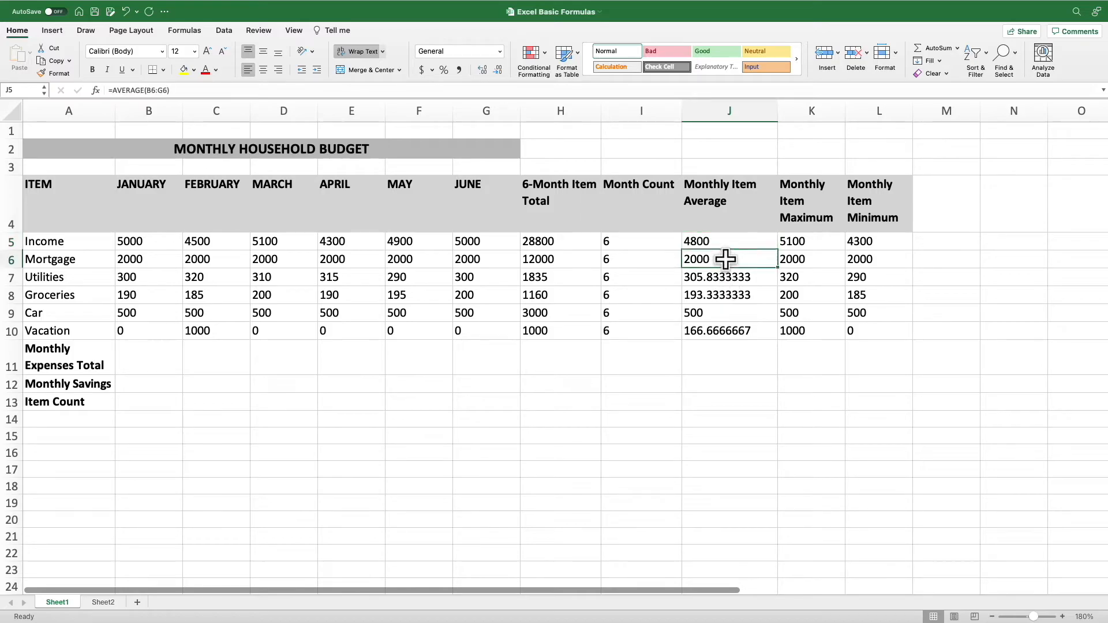
click(627, 260)
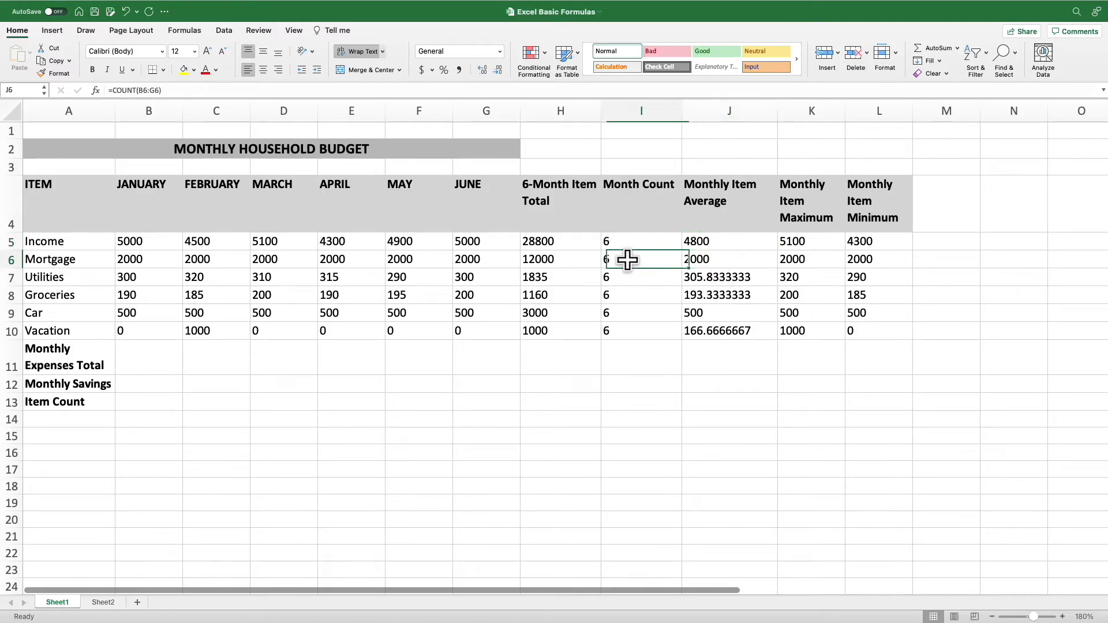
click(726, 262)
click(657, 261)
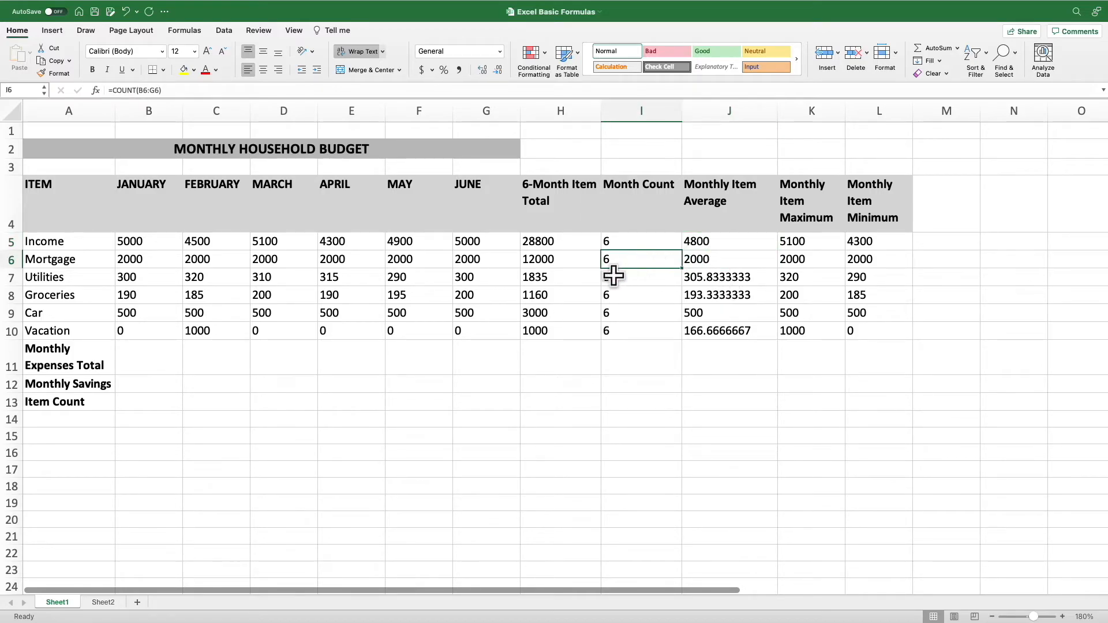
click(564, 260)
click(645, 261)
Multiply the mortgage's monthly average by its month count in M6 with =J6*I6
click(930, 261)
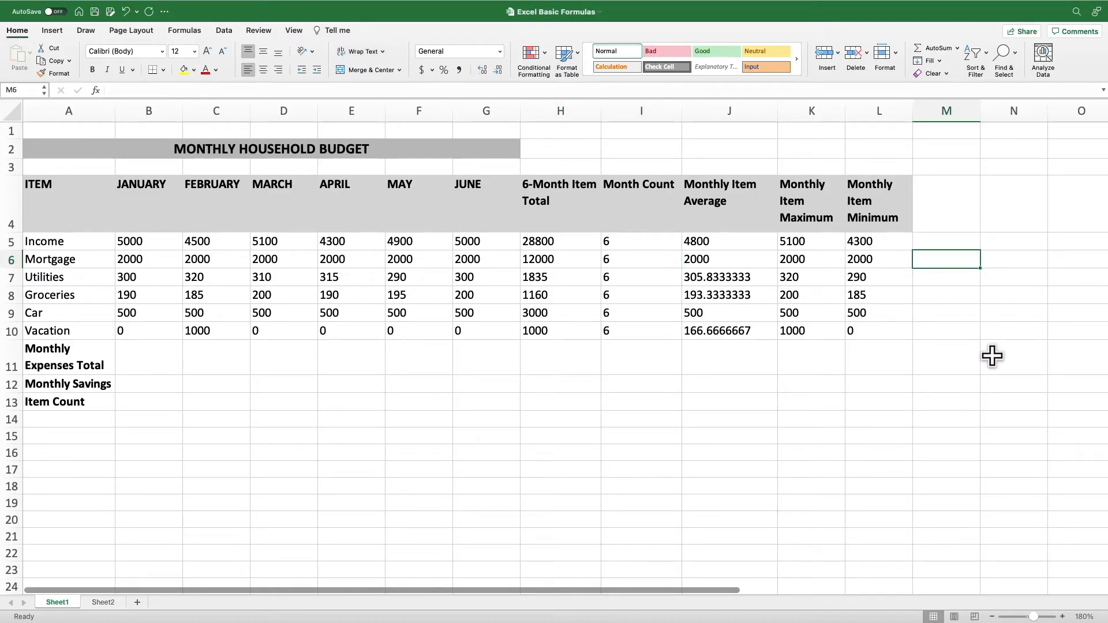
text(=)
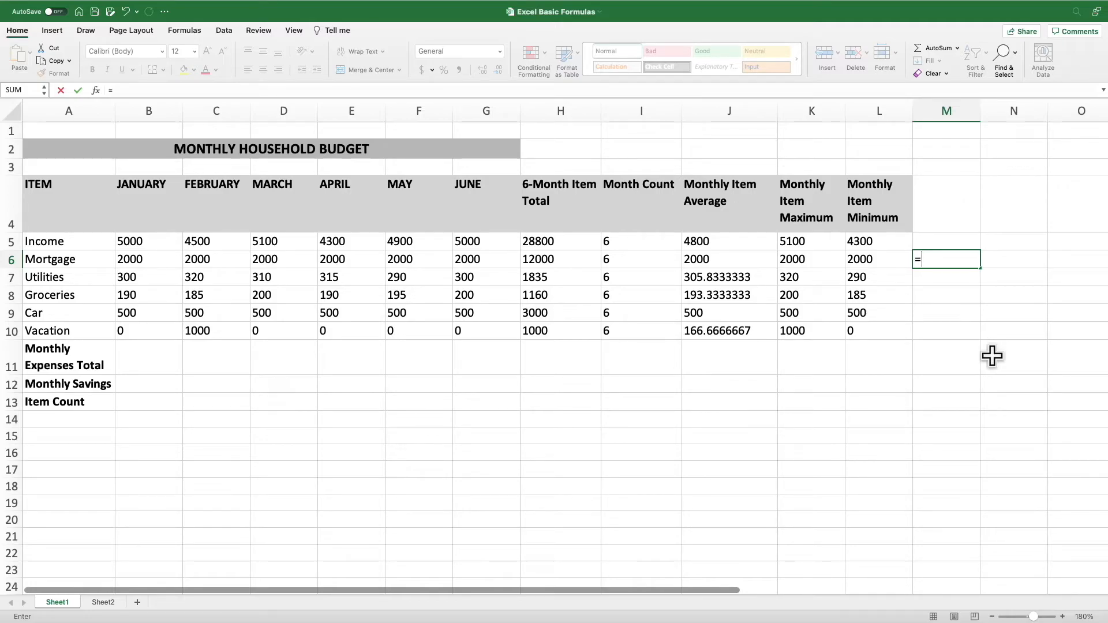
click(745, 254)
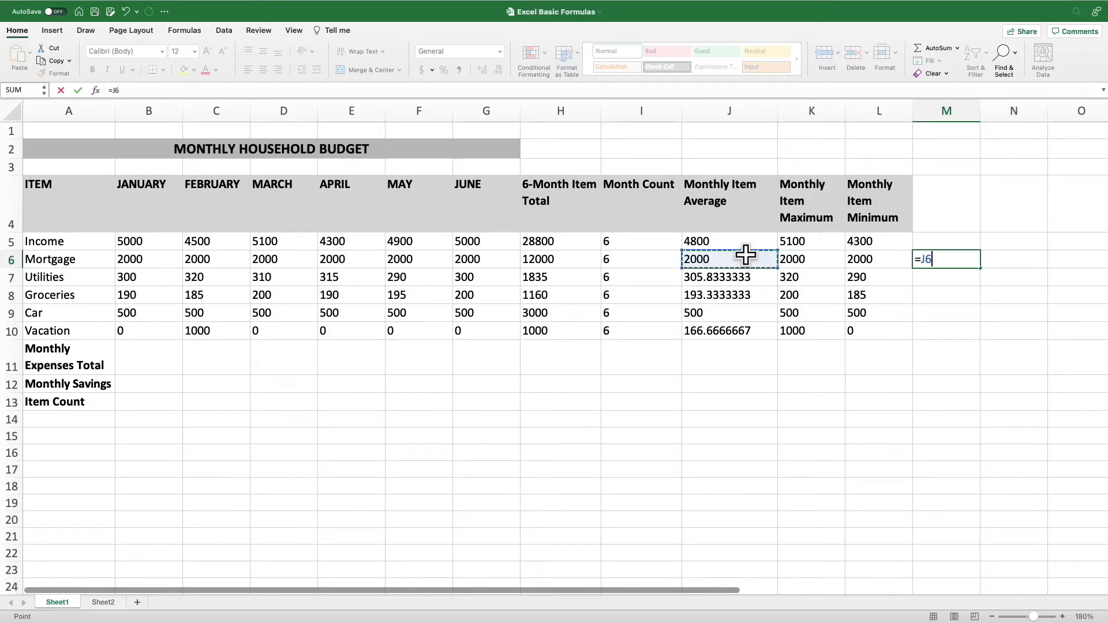
text(*)
click(663, 258)
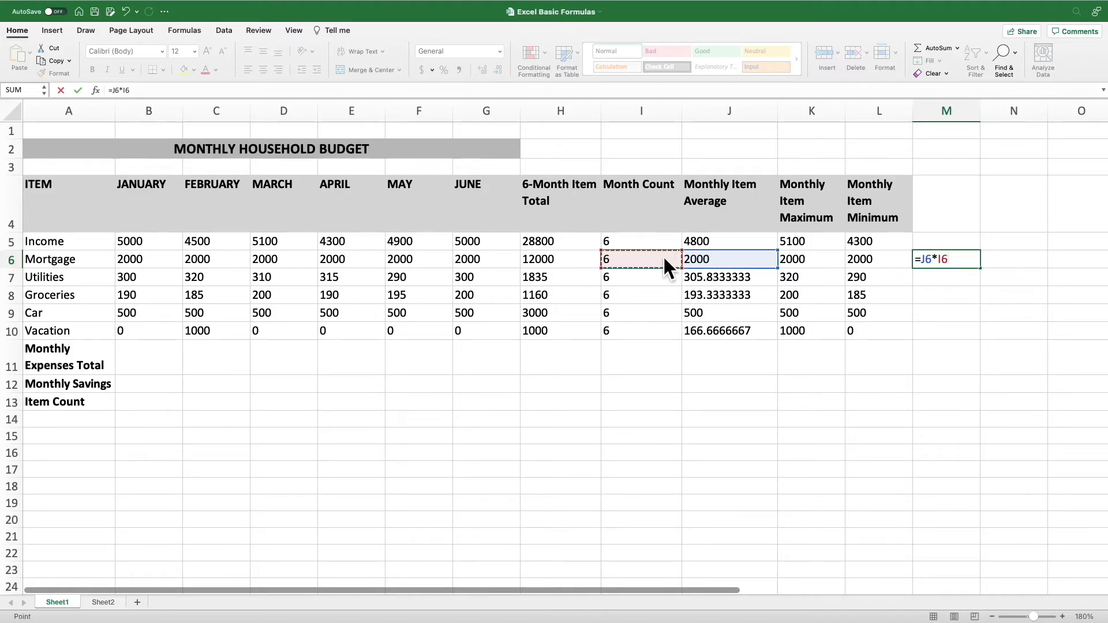
key(Return)
key(Down)
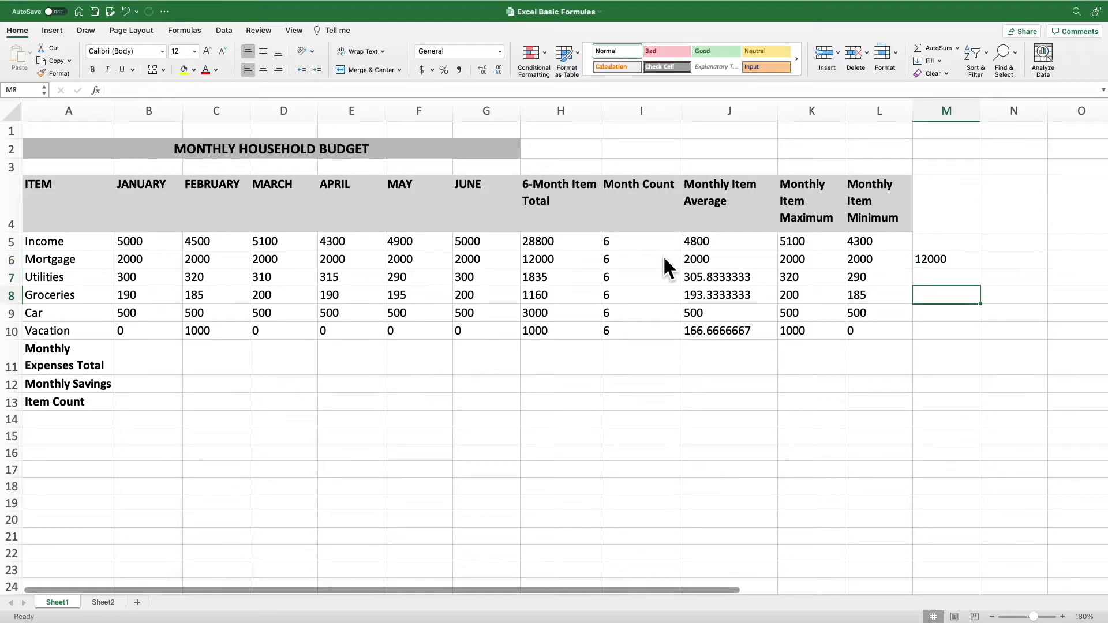
key(Up)
key(Up)
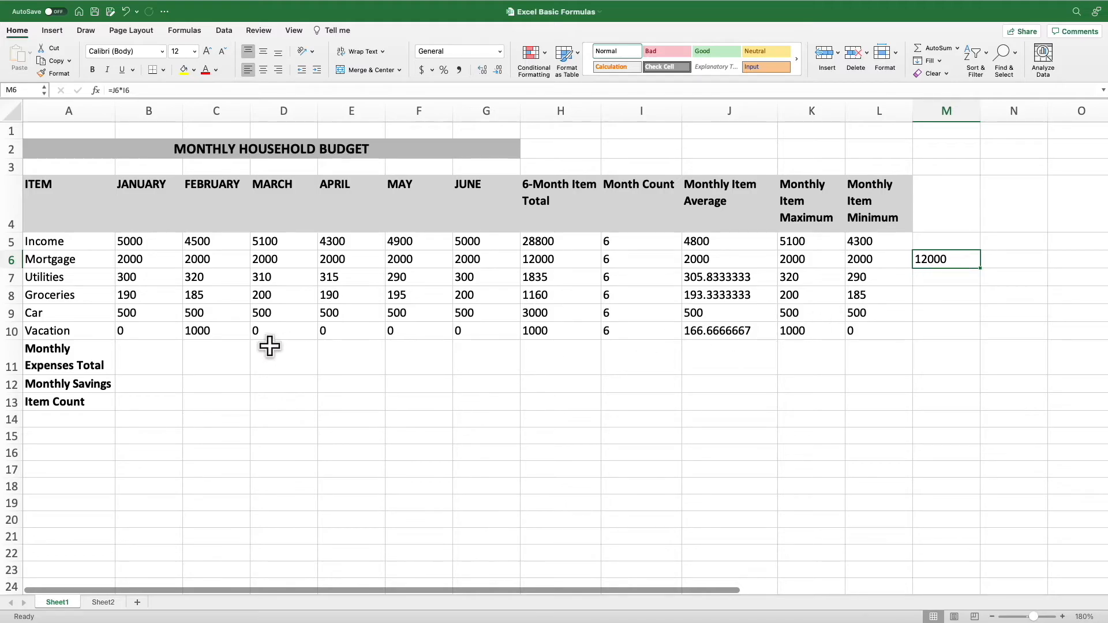
Total the January expenses B6:B10 in B11 and the February expenses C6:C10 in C11 with AutoSum
click(131, 358)
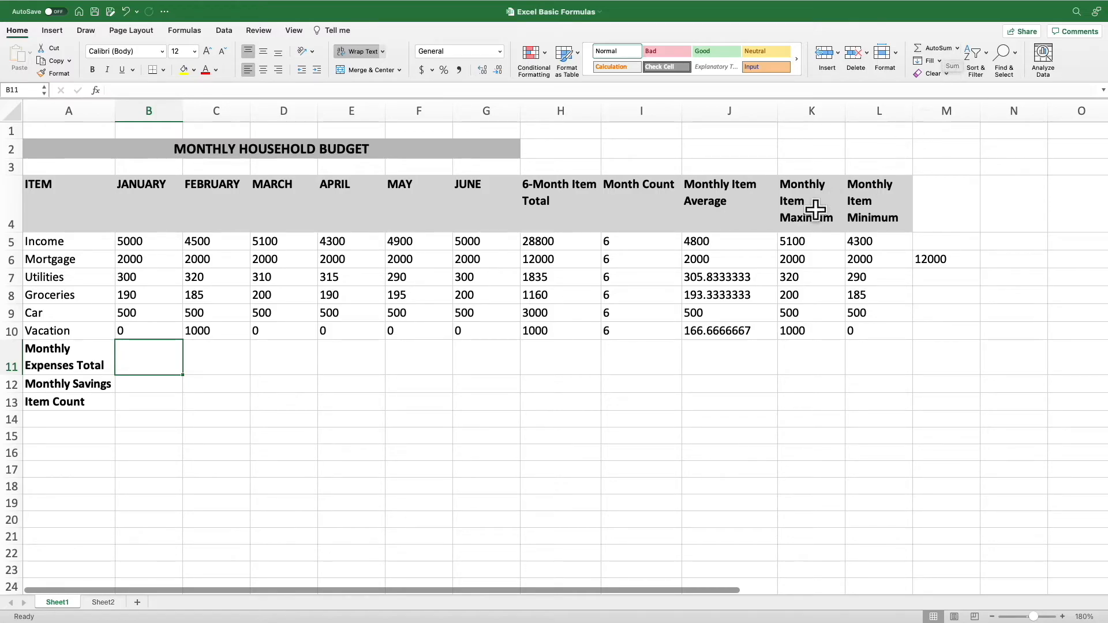
click(157, 260)
drag(157, 261, 157, 324)
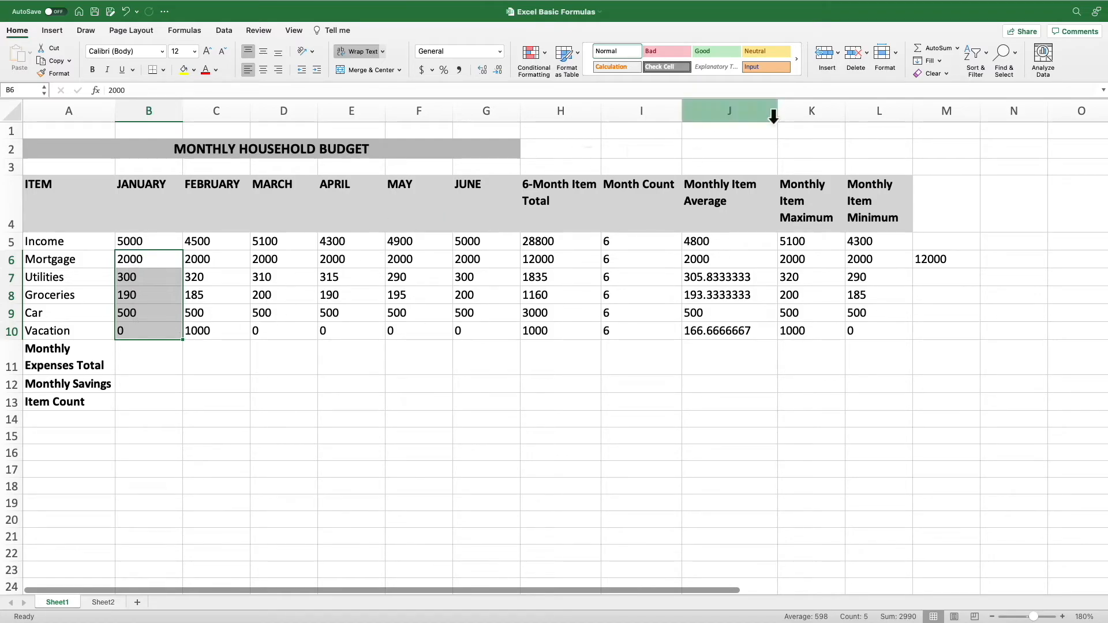
click(934, 49)
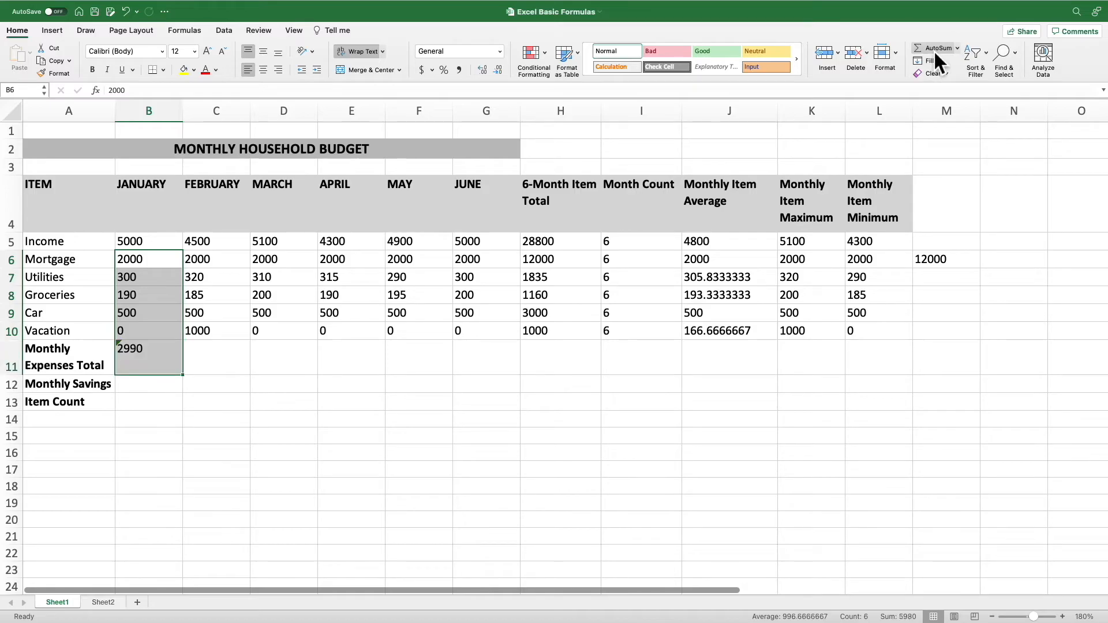
click(127, 363)
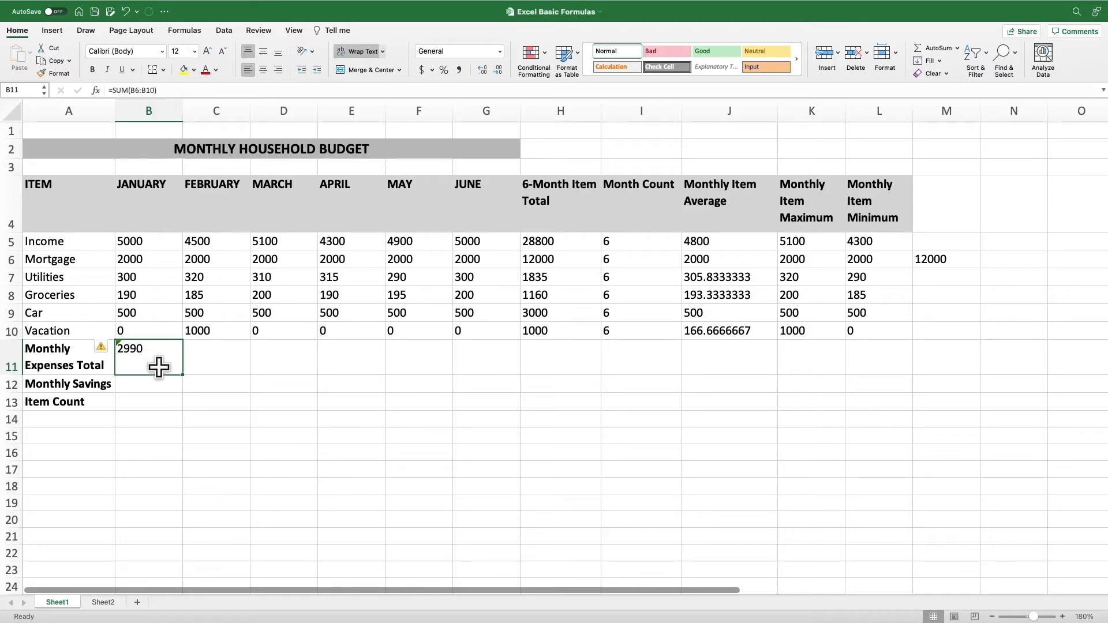
drag(218, 257, 212, 325)
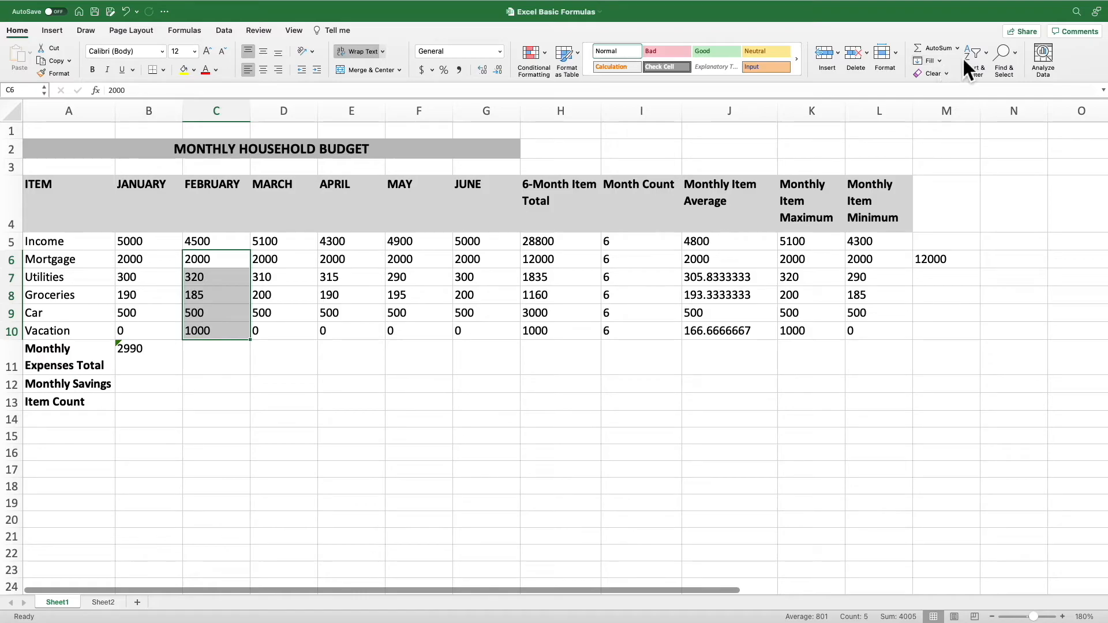
click(939, 48)
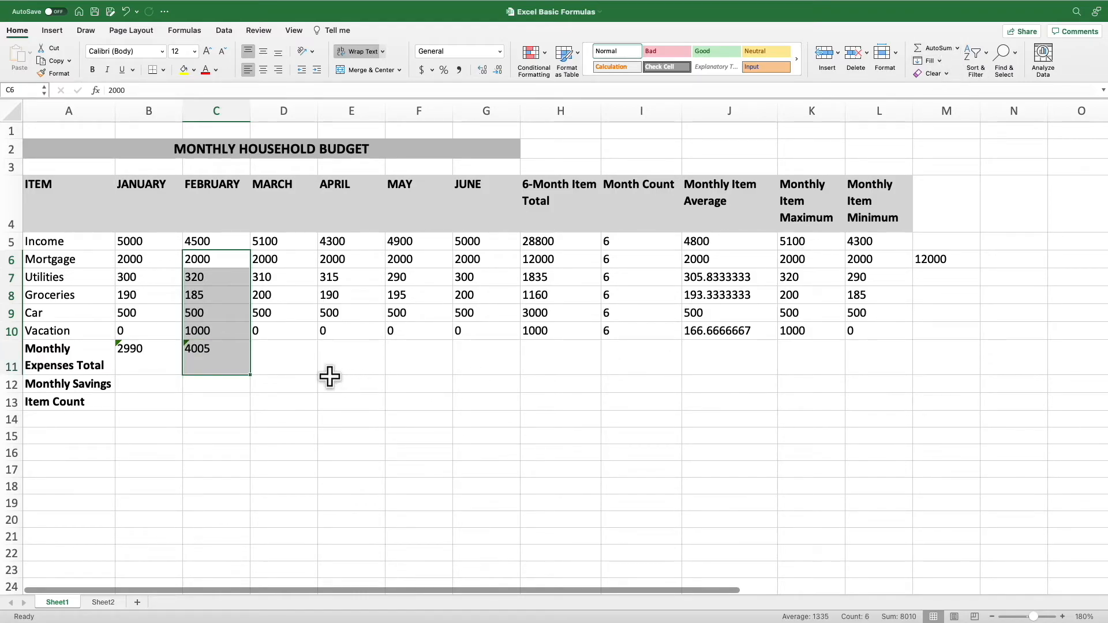
Apply the error-check suggestion to update the January total formula in B11 to include the adjacent cells
click(148, 364)
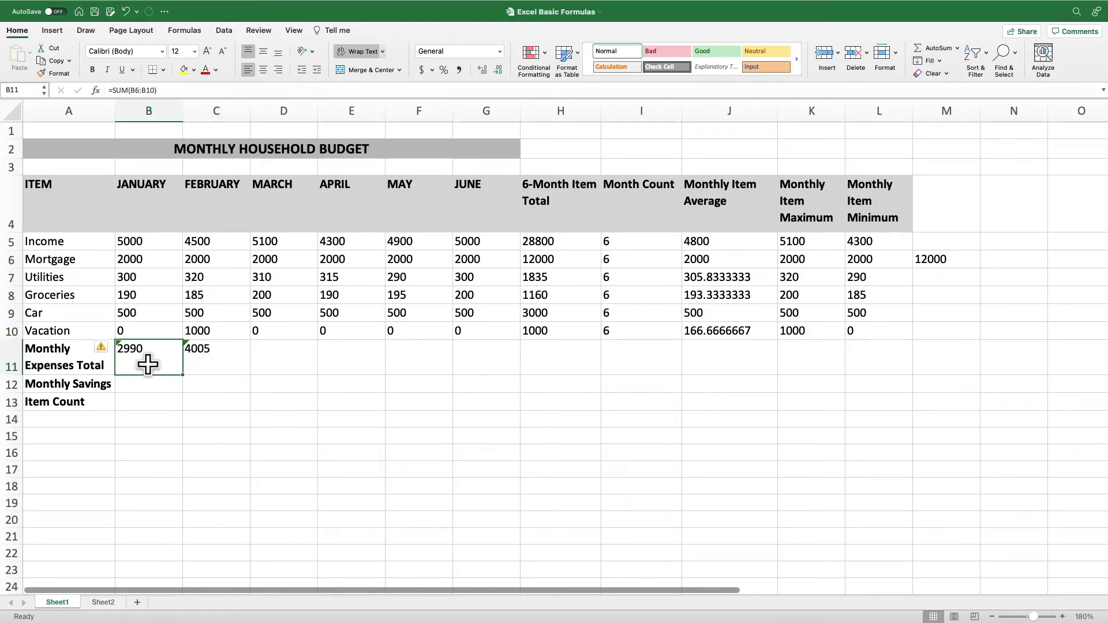
click(110, 350)
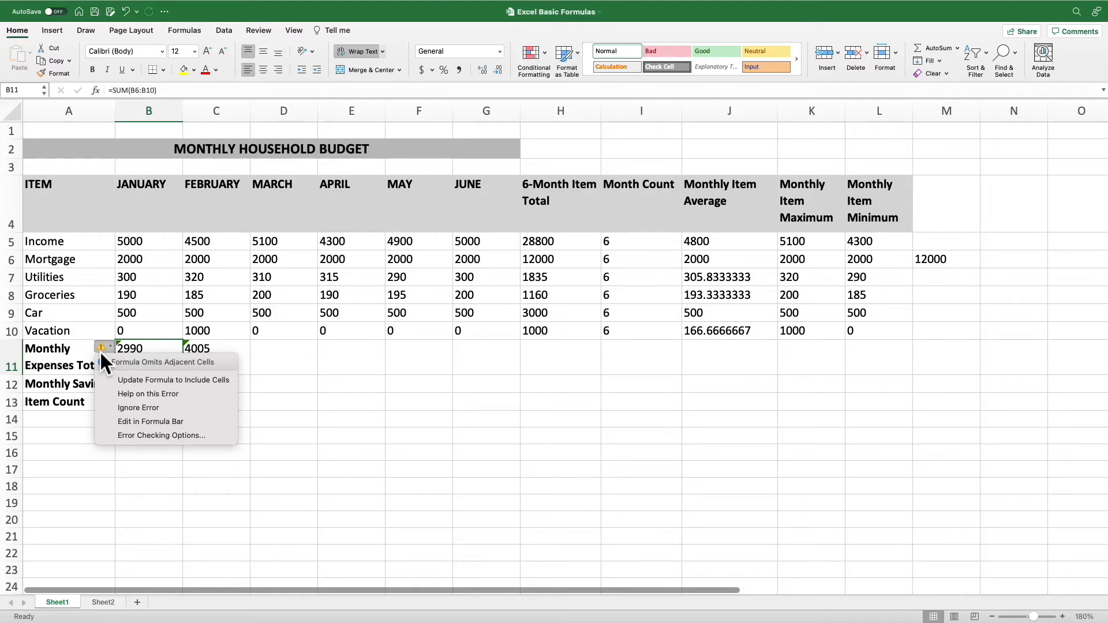
click(140, 378)
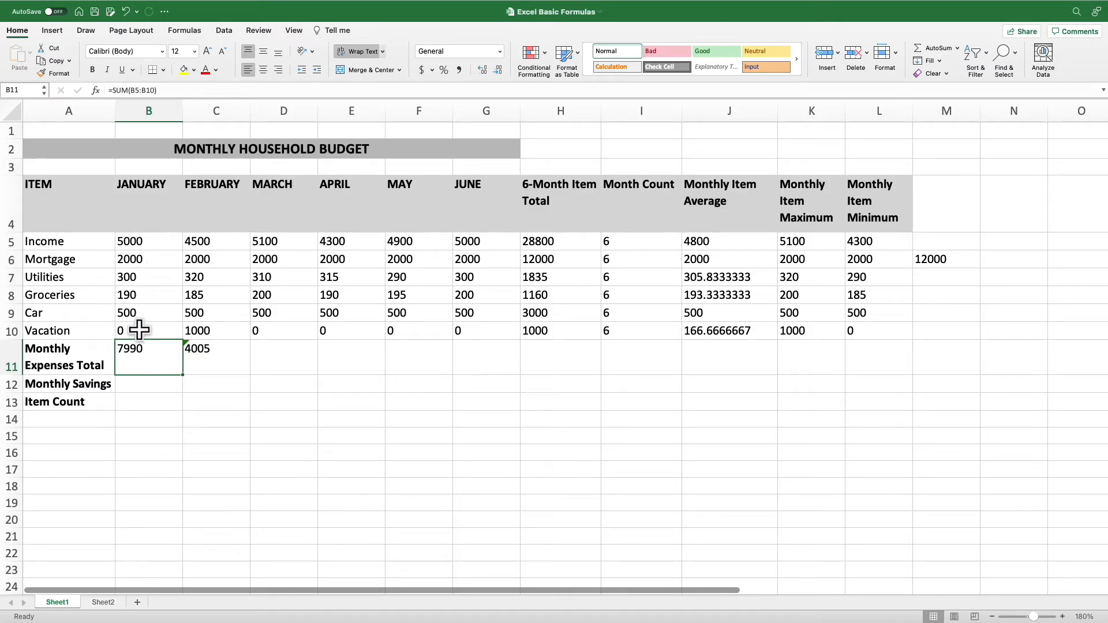
Total the March expenses in D11 with the formula =SUM(D6:D10)
click(267, 353)
text(=SU)
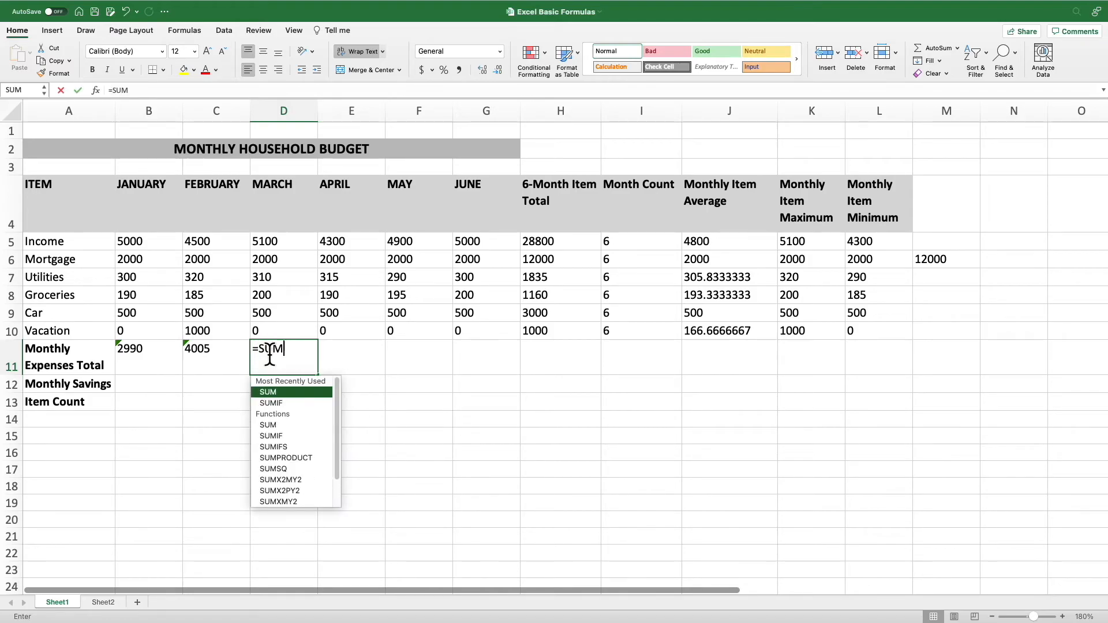
text(M)
double_click(295, 391)
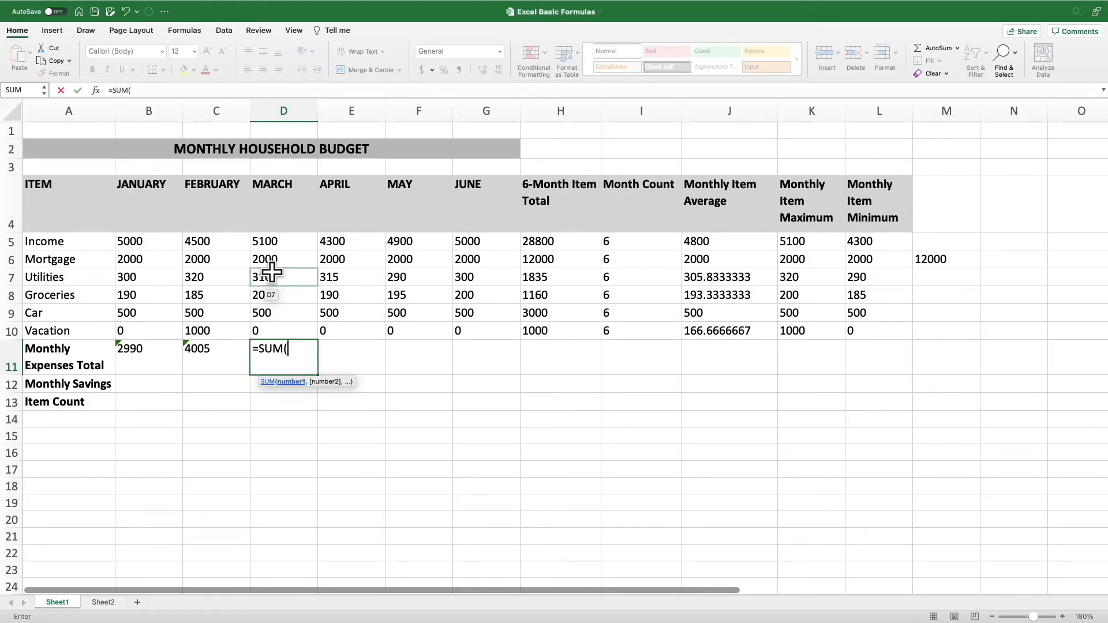
drag(289, 260, 287, 333)
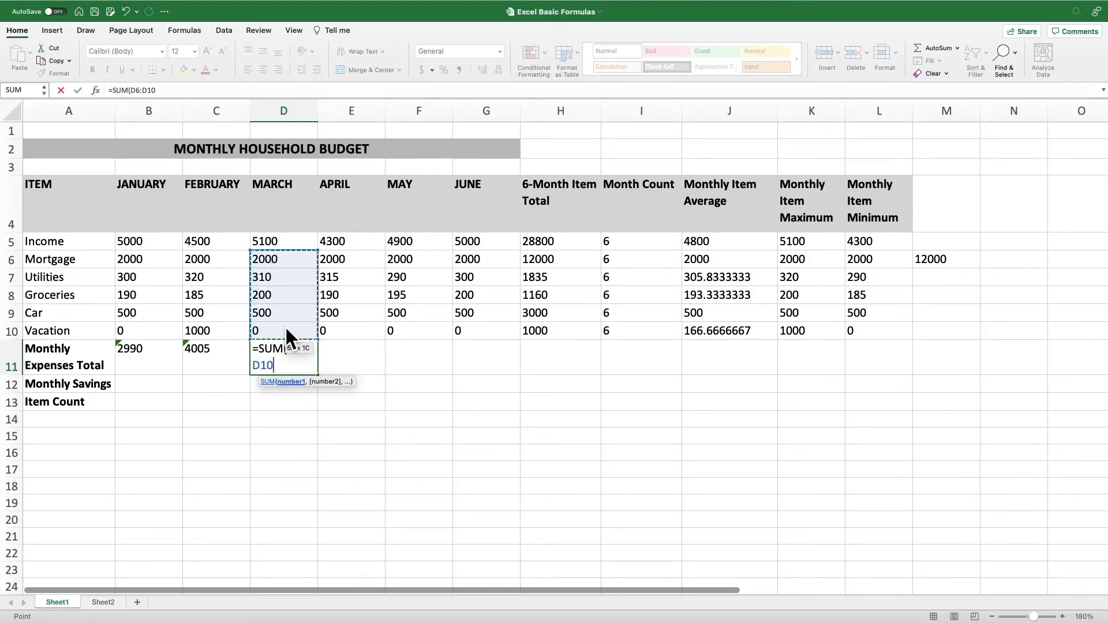
key(Return)
Fill the March expenses total formula from D11 across to June in G11
click(280, 361)
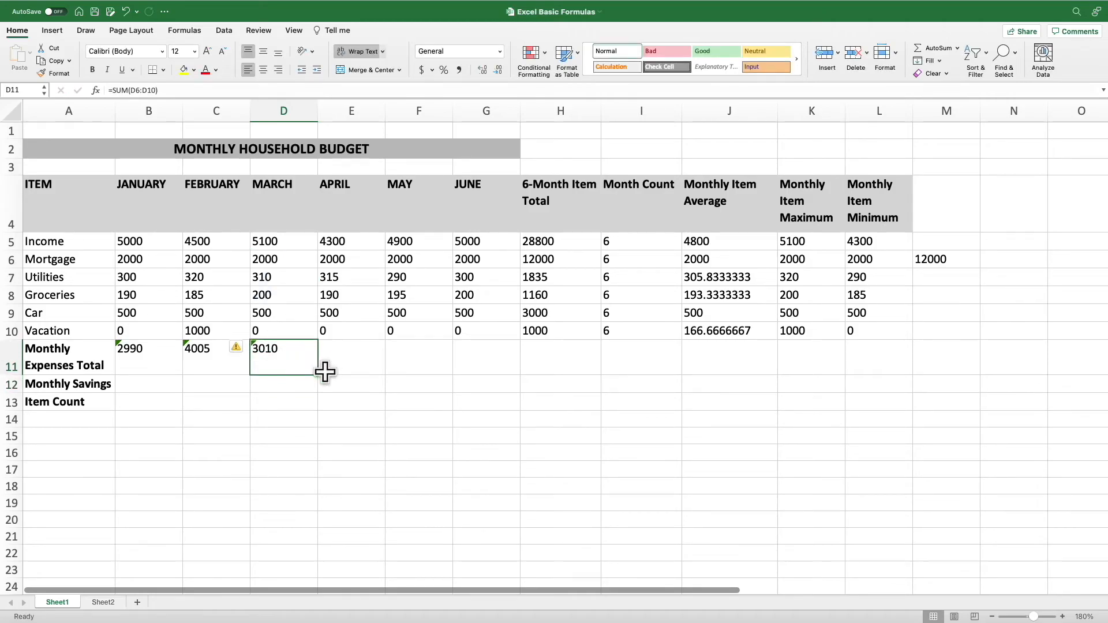
drag(317, 374, 493, 374)
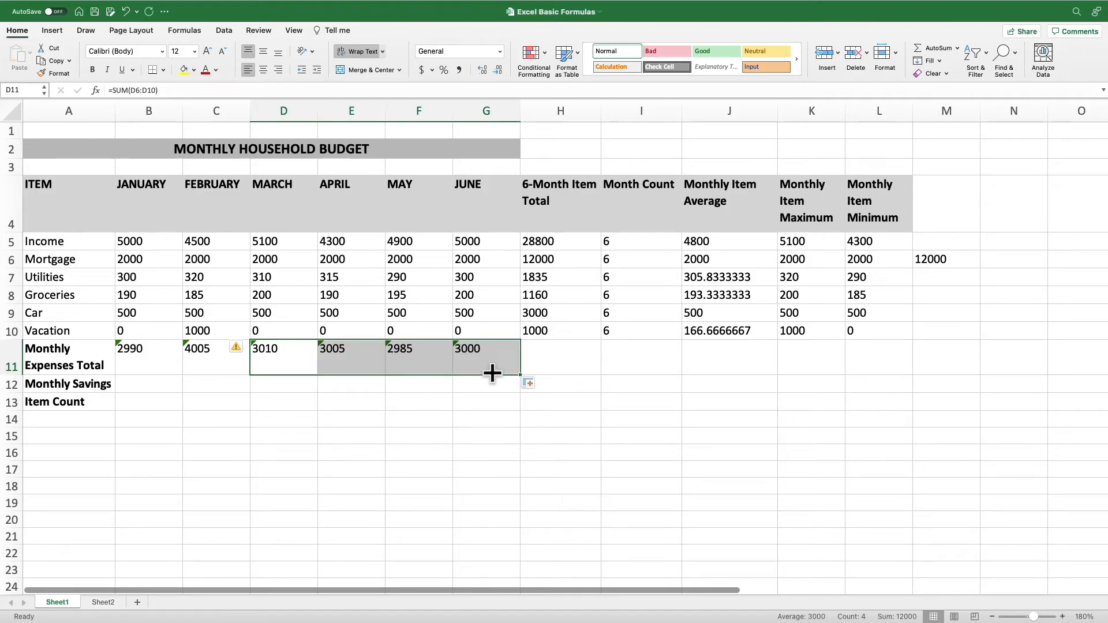
click(243, 445)
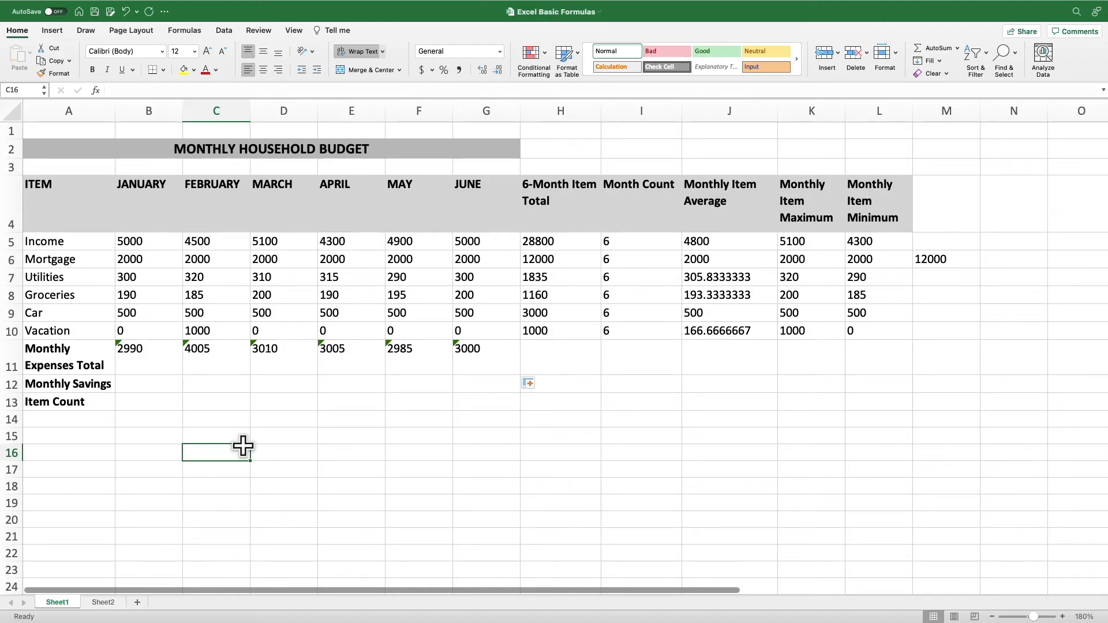
Calculate the January savings in B12 by subtracting total expenses from income with =B5-B11
click(148, 384)
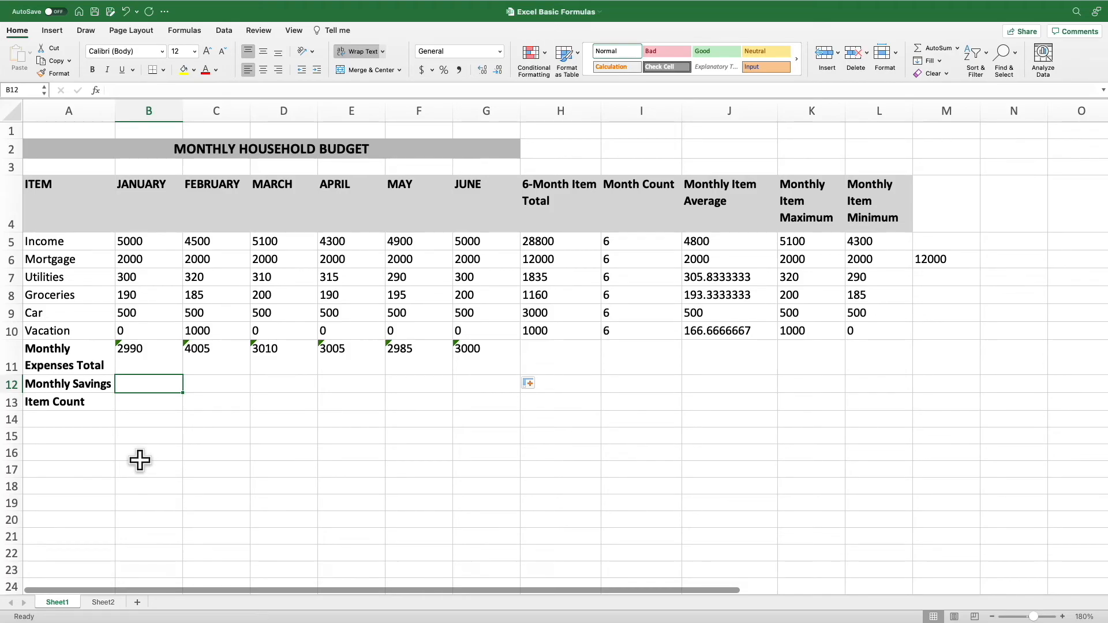
text(=)
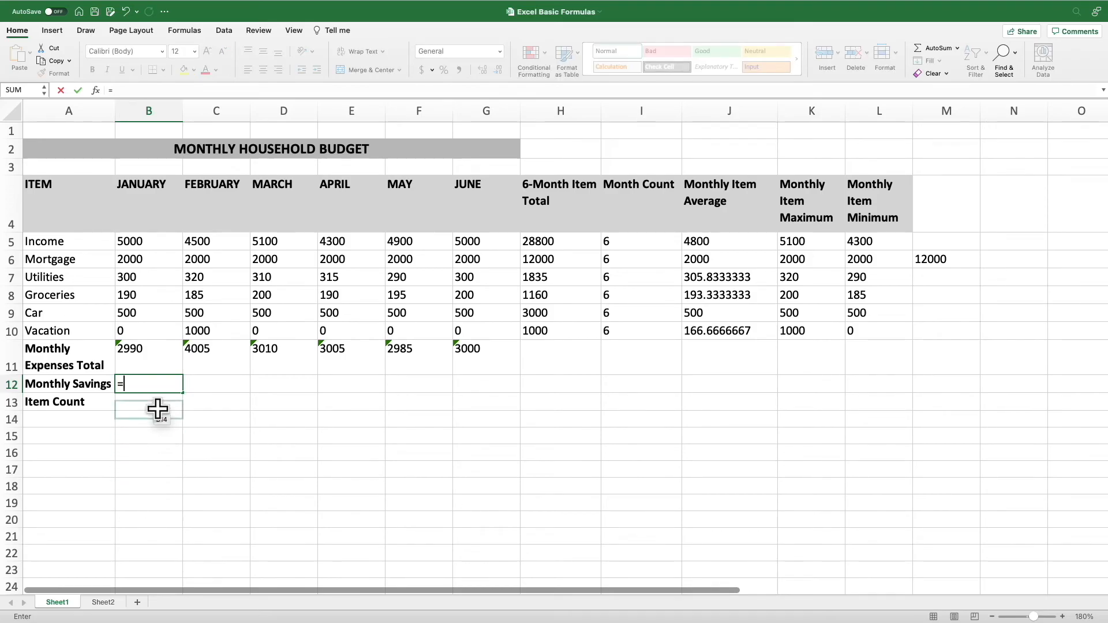
click(153, 244)
text(-)
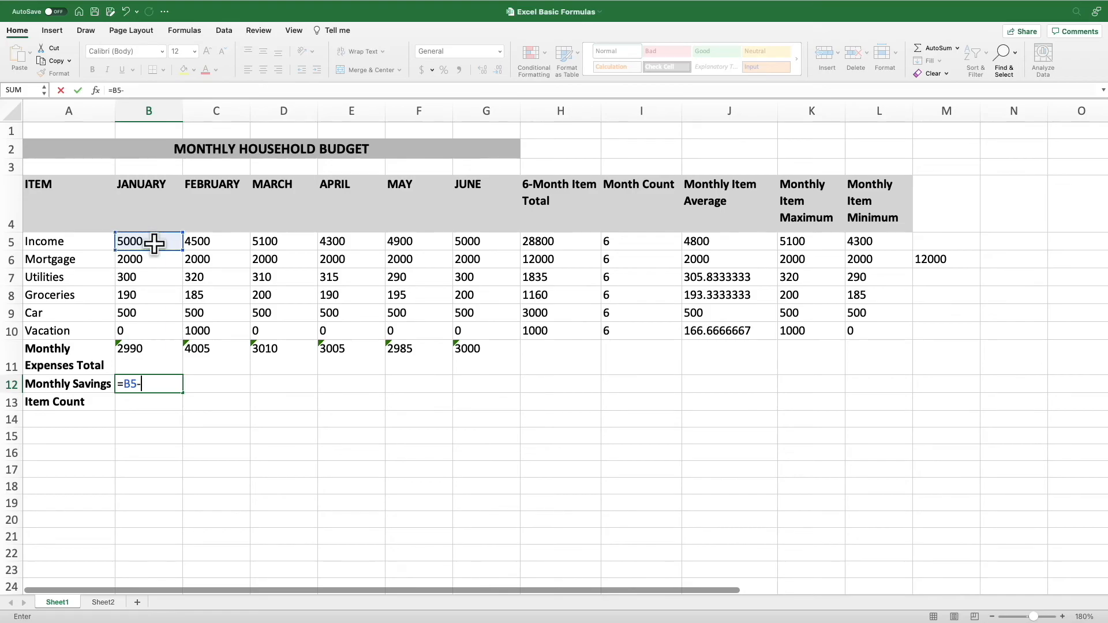
click(164, 350)
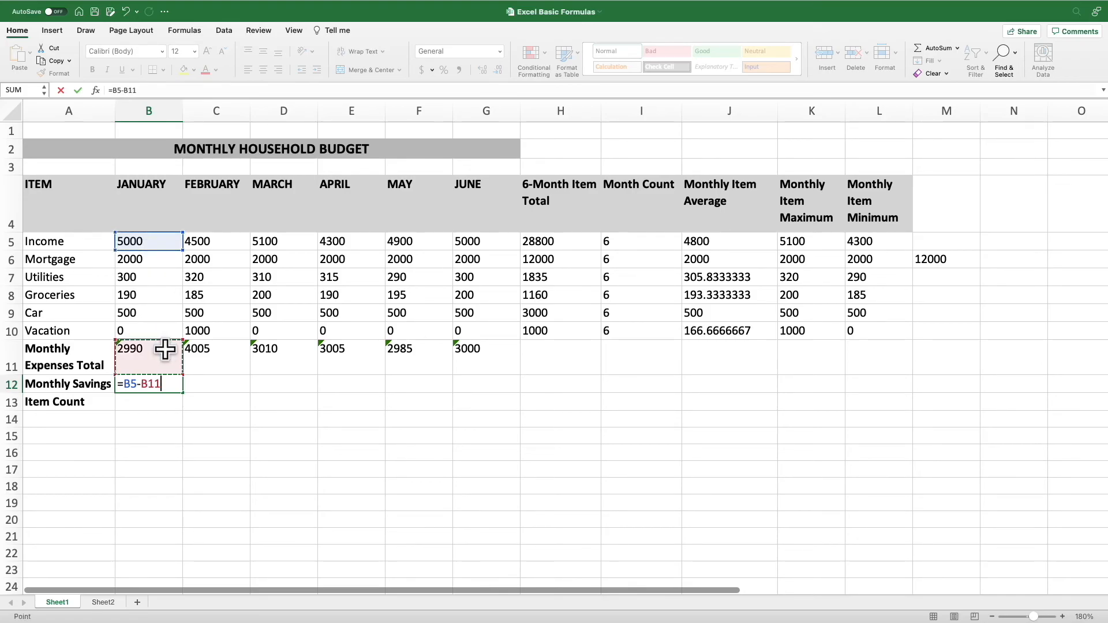
key(Return)
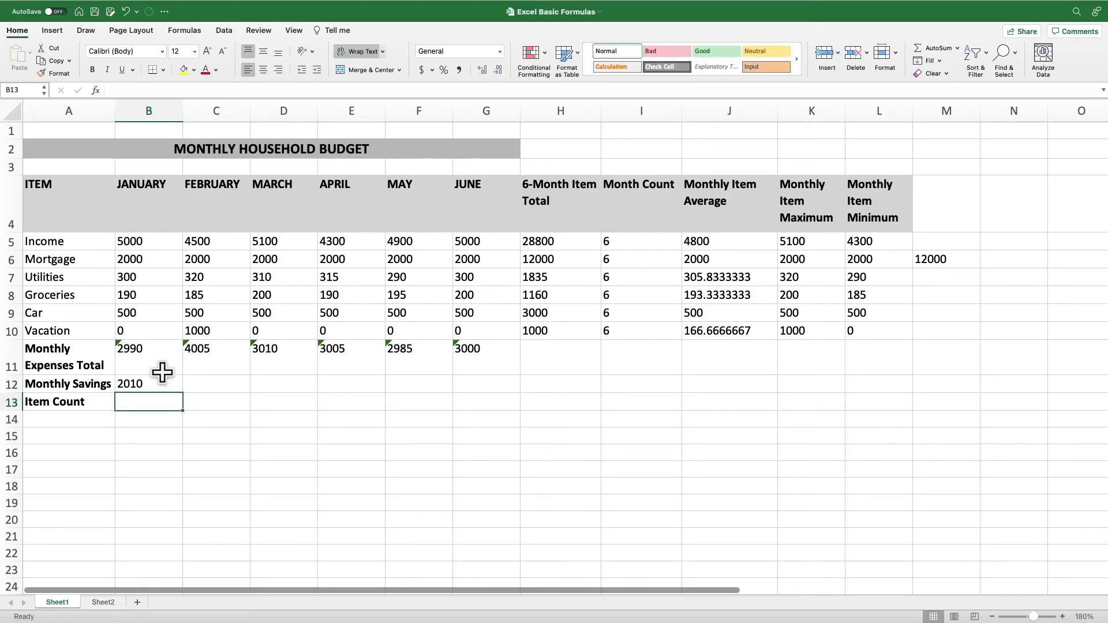
Fill the January savings formula from B12 across to June in G12
click(160, 382)
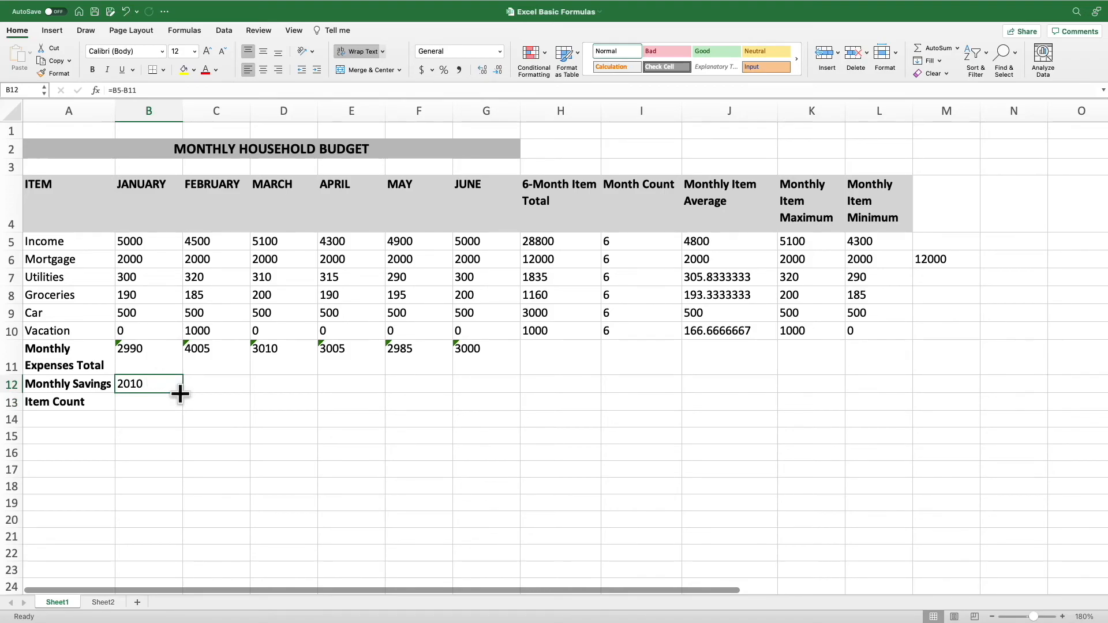
drag(183, 393, 490, 389)
click(468, 440)
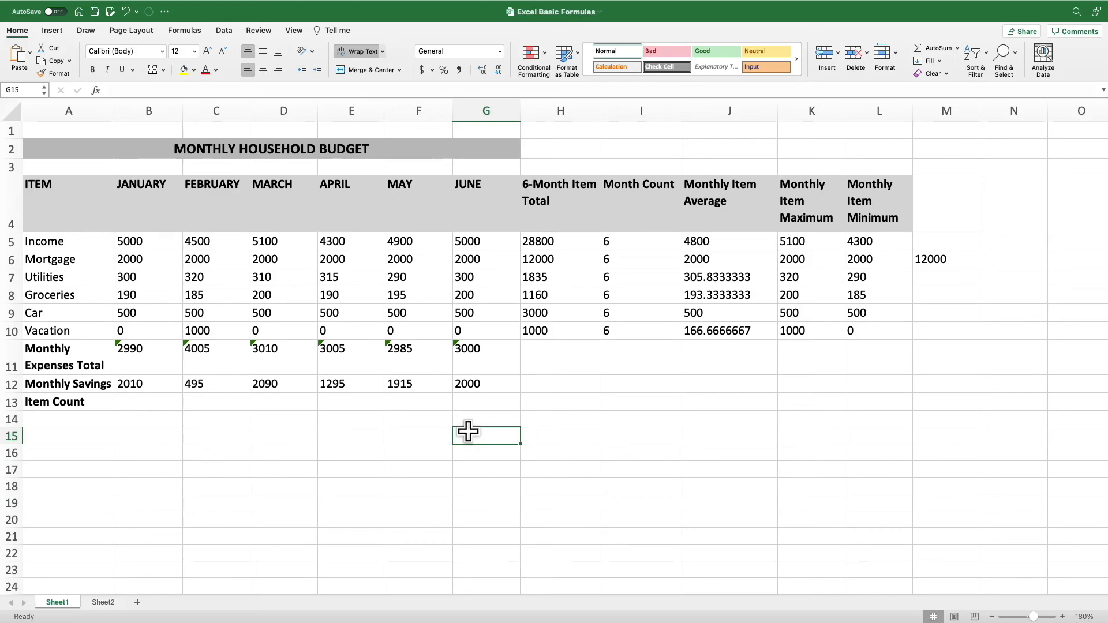
Select the January to June income values in B5:G5
click(142, 244)
drag(142, 245, 468, 242)
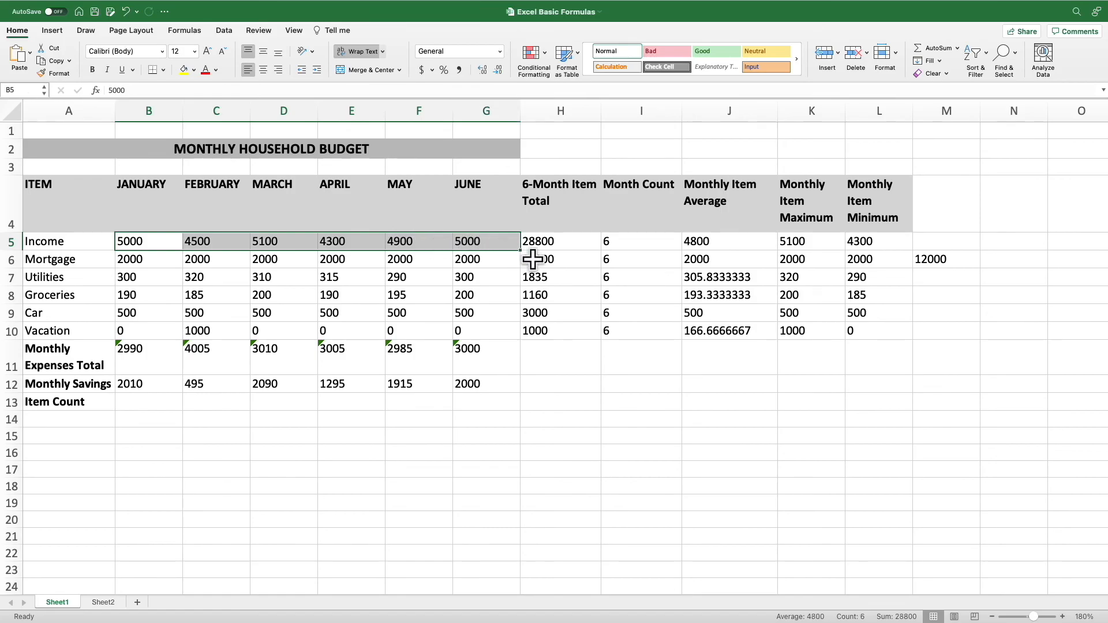